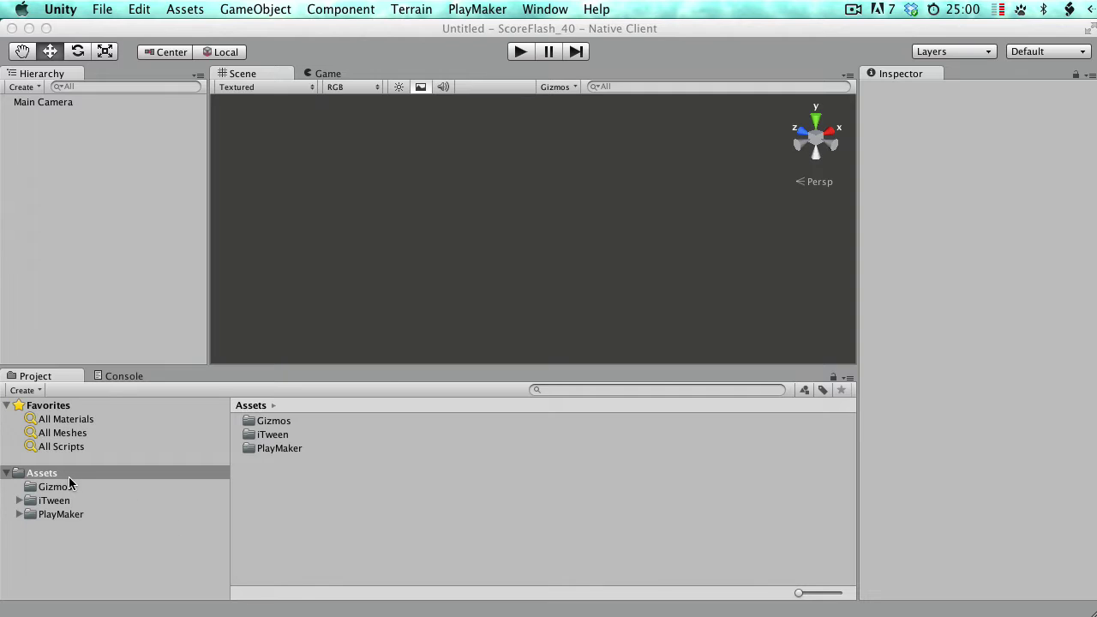
Browse the Gizmos, iTween and PlayMaker folders, then return to the Assets root.
click(61, 487)
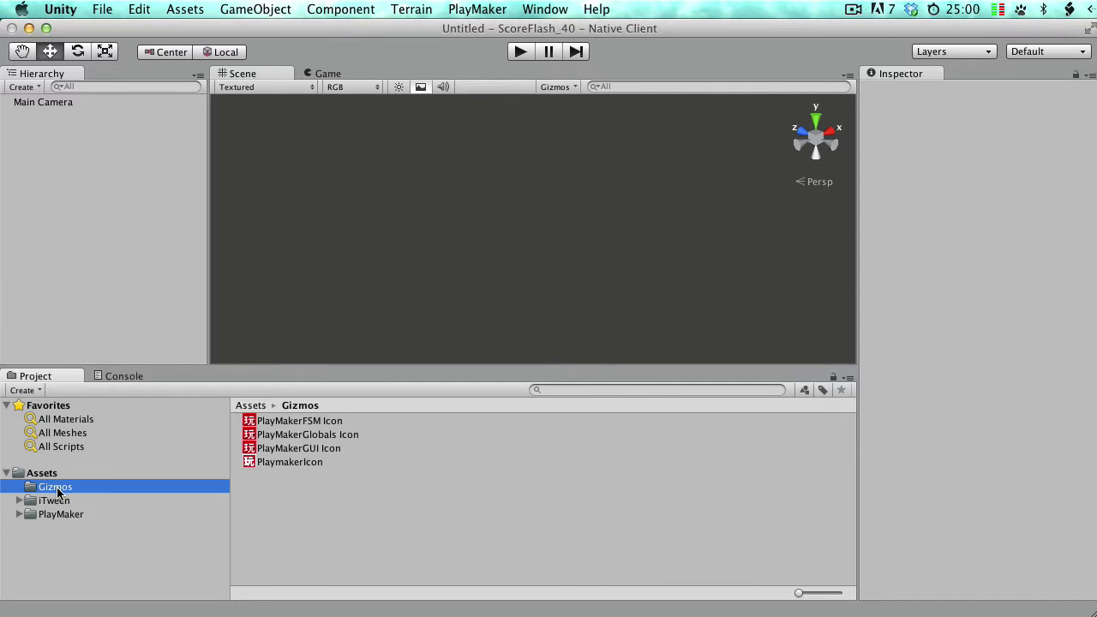
click(56, 501)
click(60, 515)
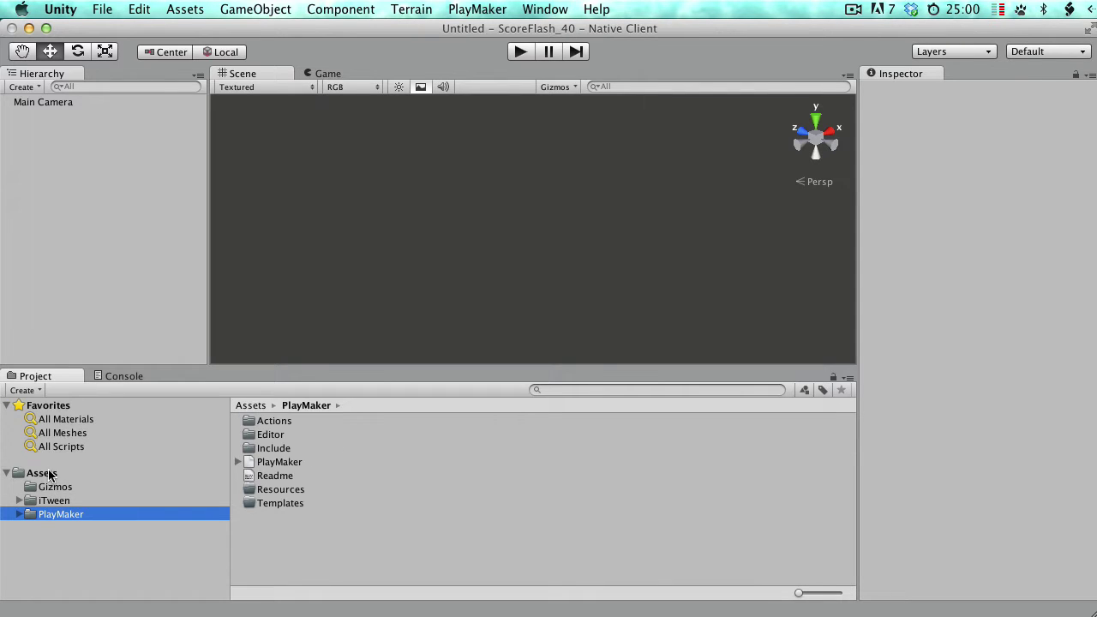
click(83, 476)
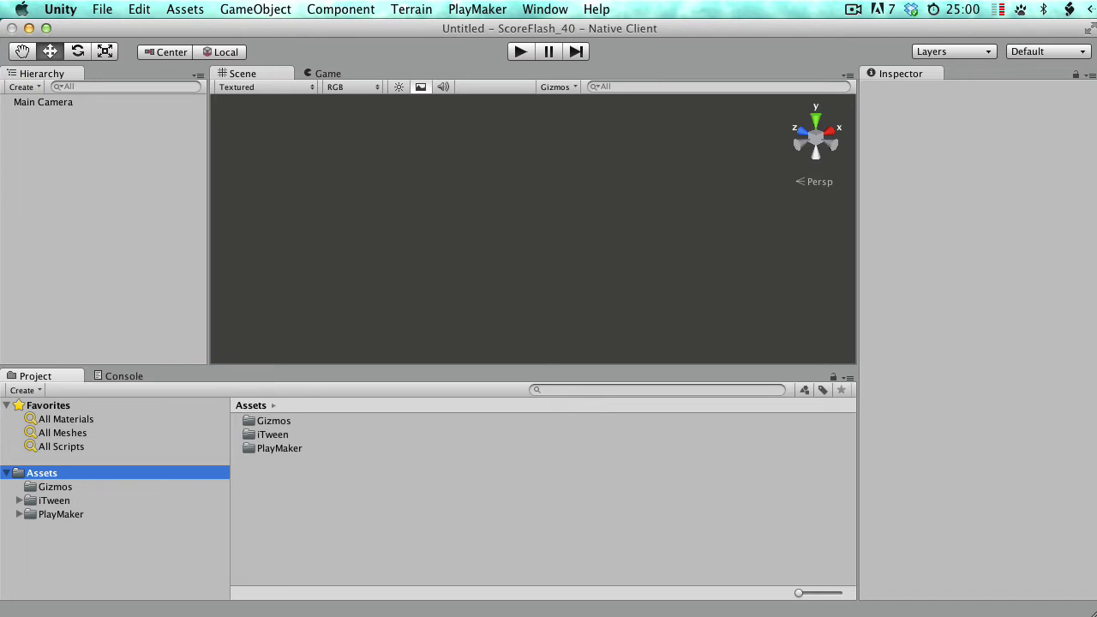
Import all Score Flash package files from the Asset Store, then close the store.
key(super+9)
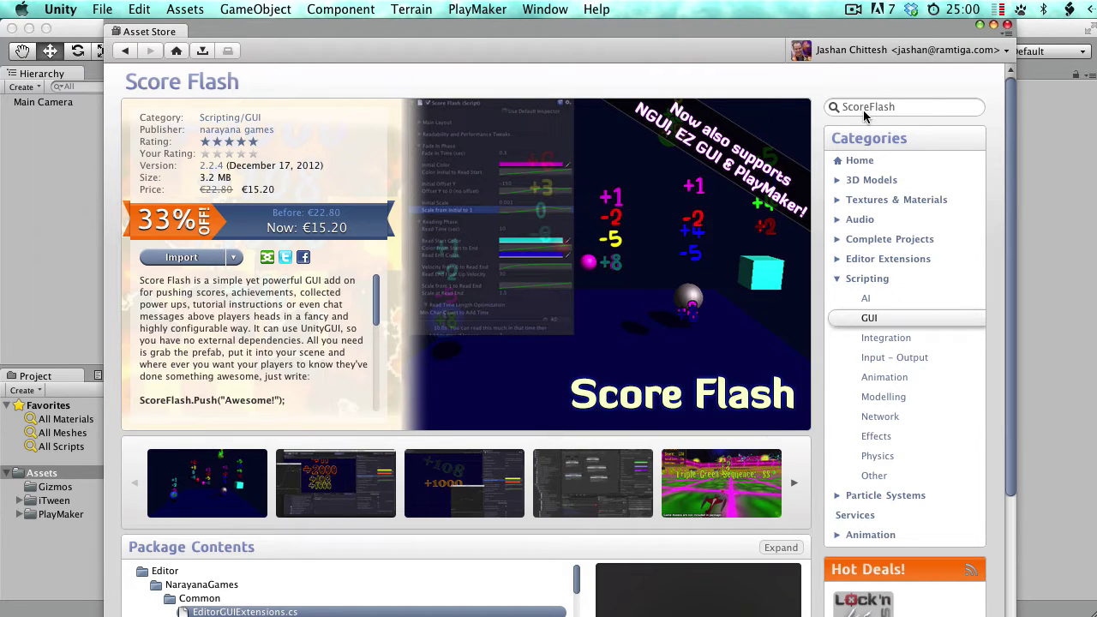
click(180, 257)
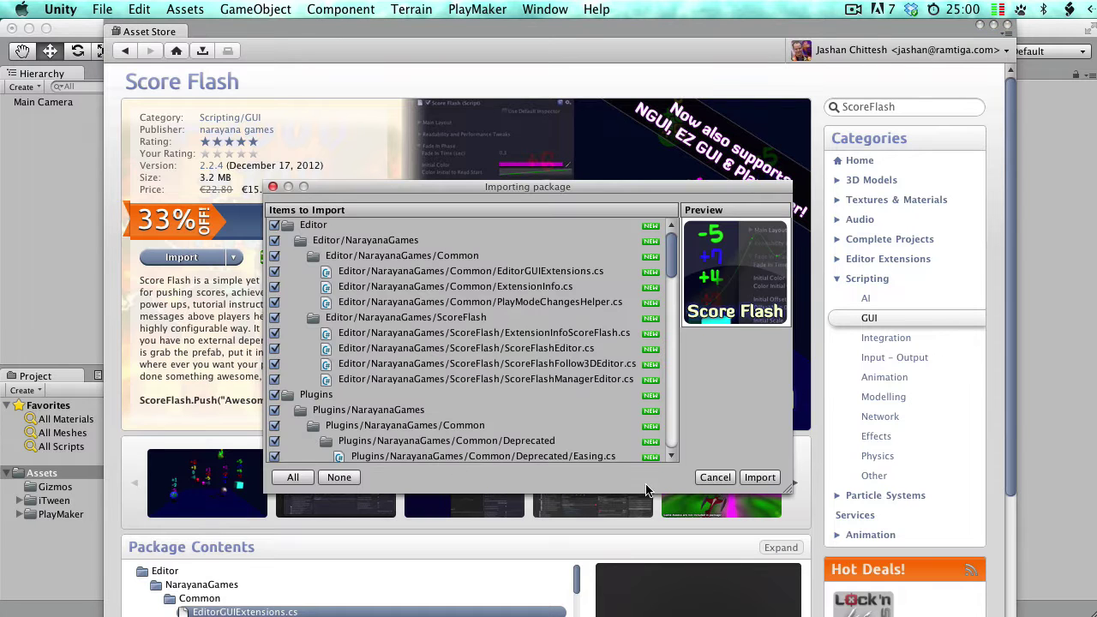
click(760, 478)
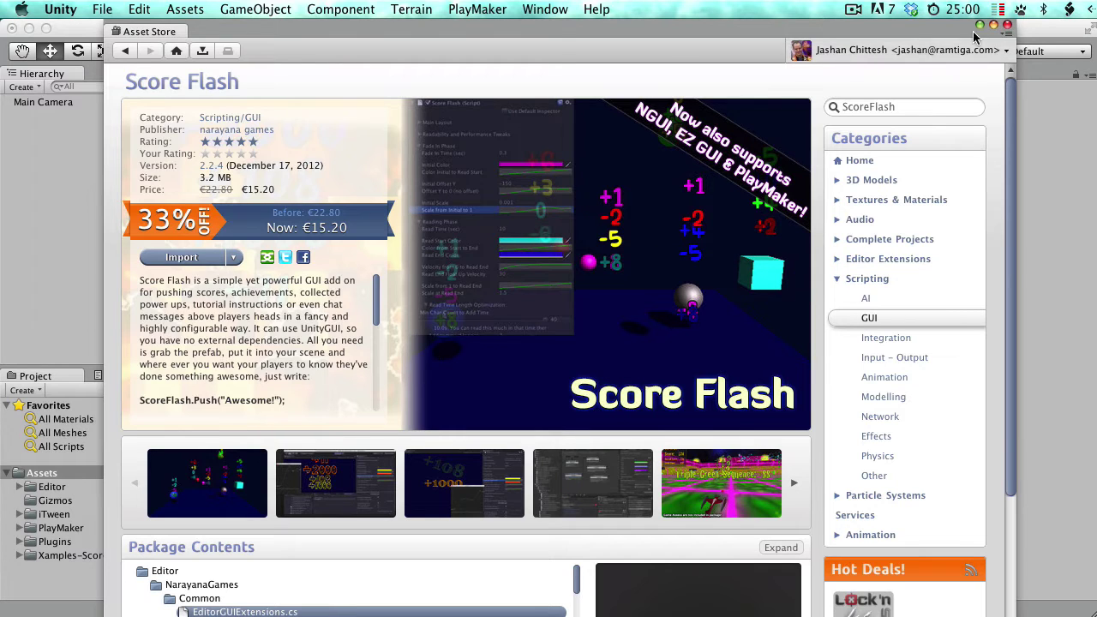
click(1008, 28)
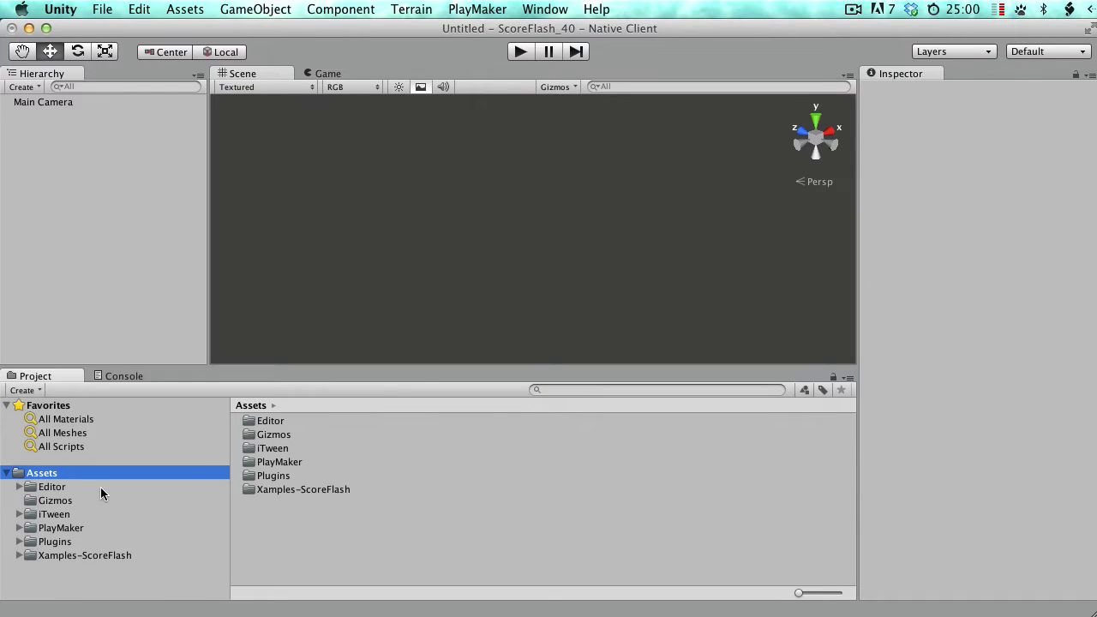
Look through the new Editor, Plugins and Xamples-ScoreFlash folders and the ScoreFlash README documents.
click(53, 487)
click(19, 486)
click(53, 500)
click(20, 487)
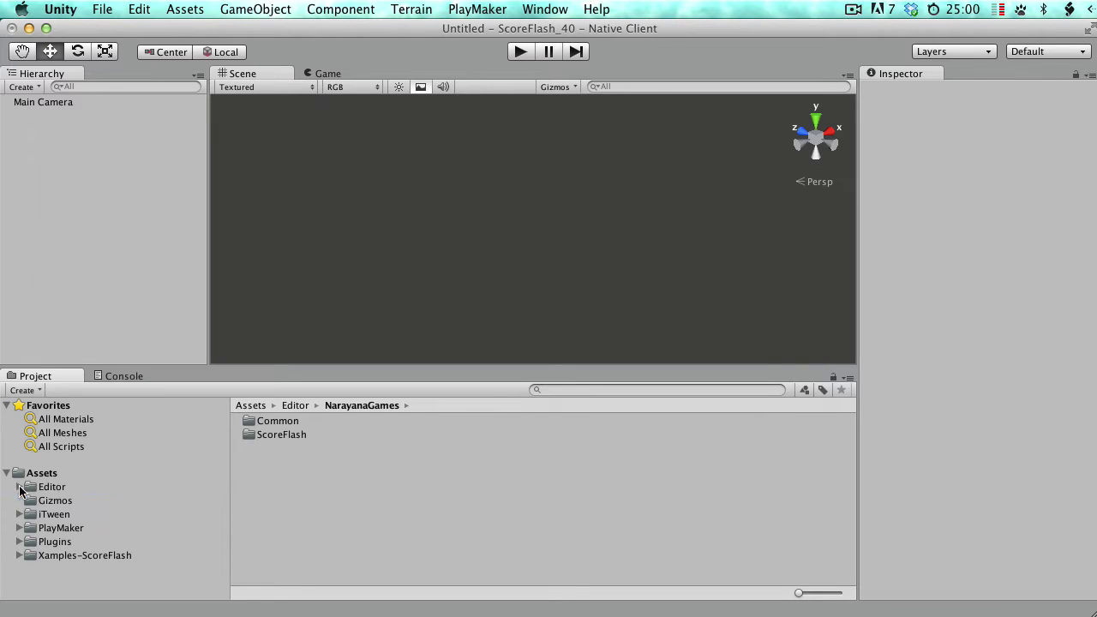
click(51, 541)
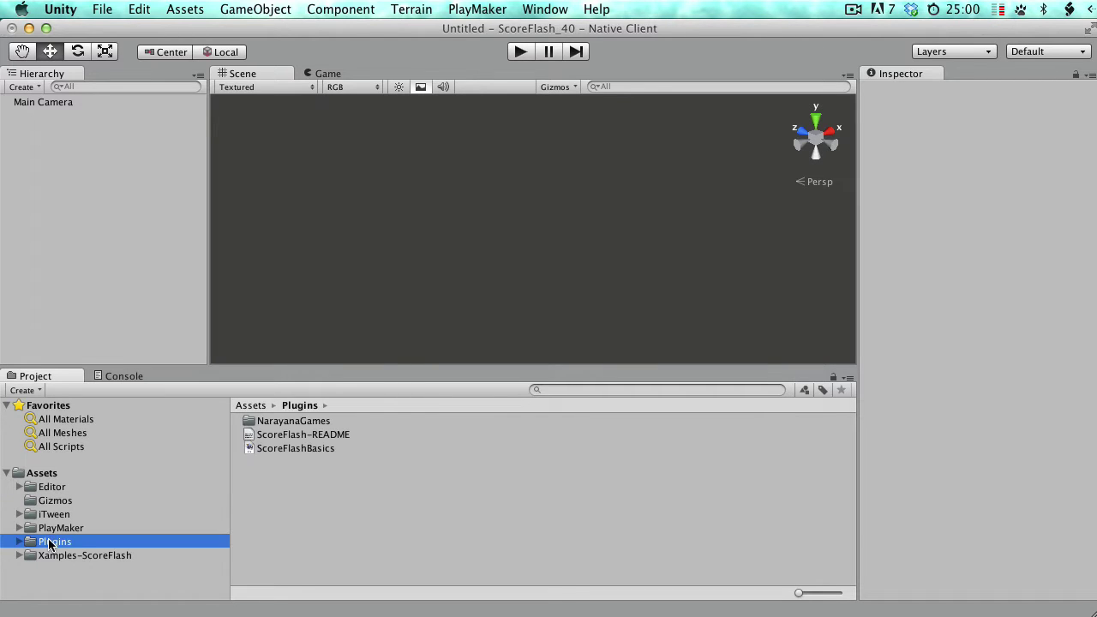
click(286, 435)
click(281, 447)
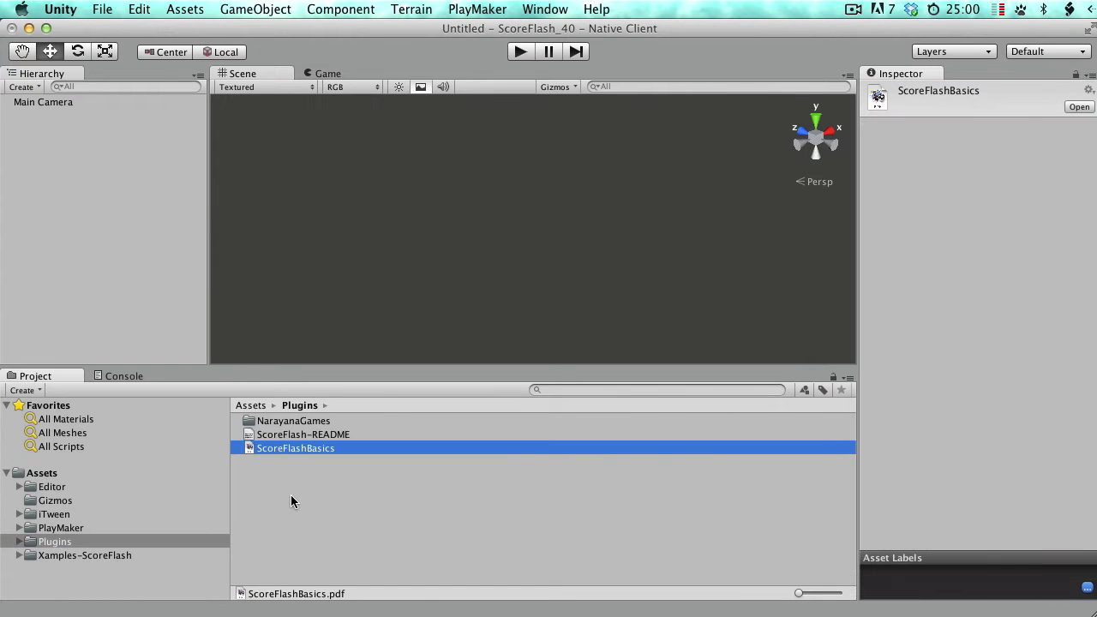
click(72, 557)
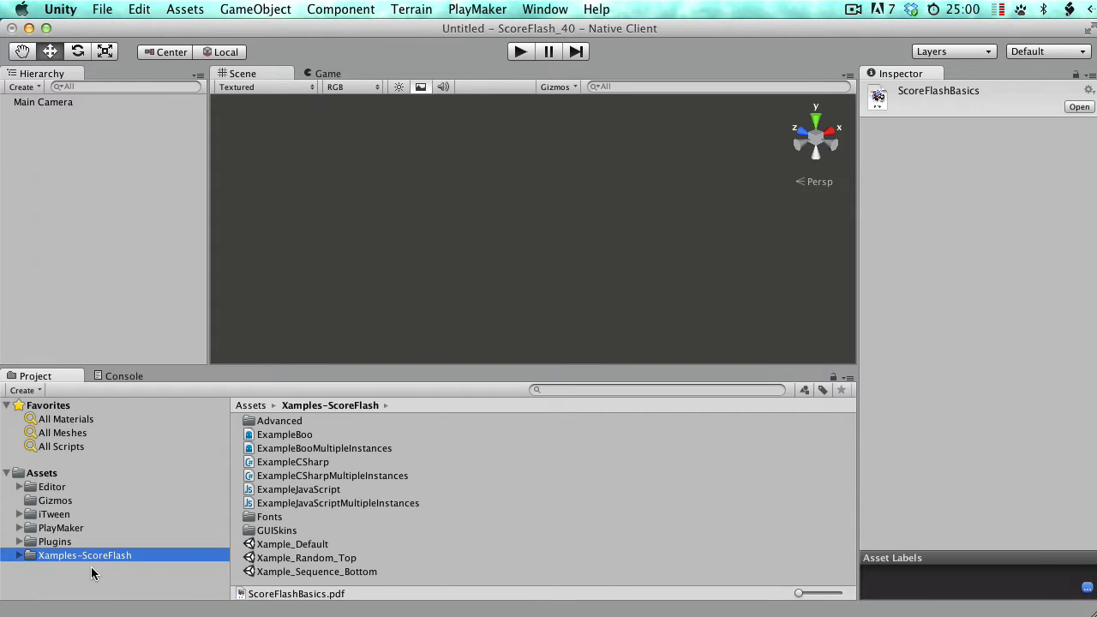
Expand Plugins > NarayanaGames > ScoreFlash > Component and select PlayMaker-Actions-Package.
click(17, 543)
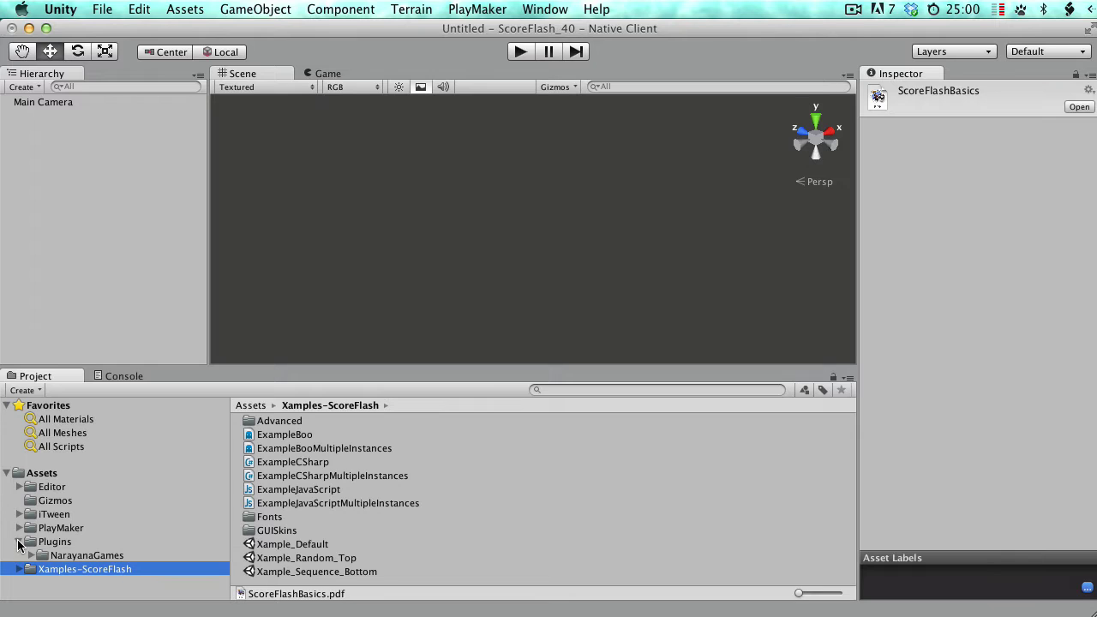
click(31, 555)
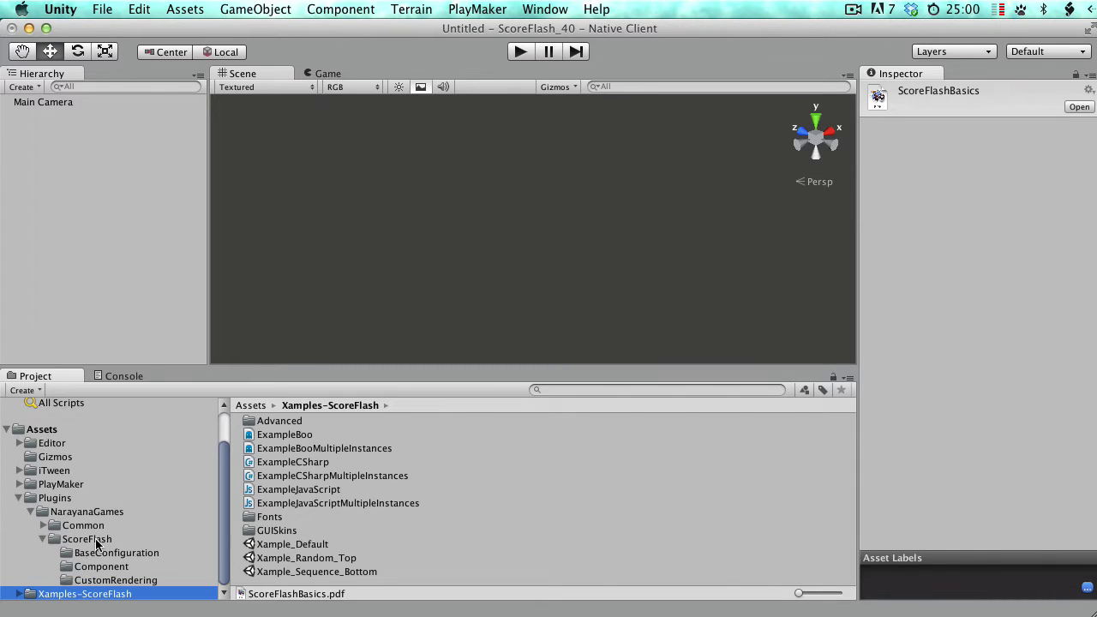
click(91, 539)
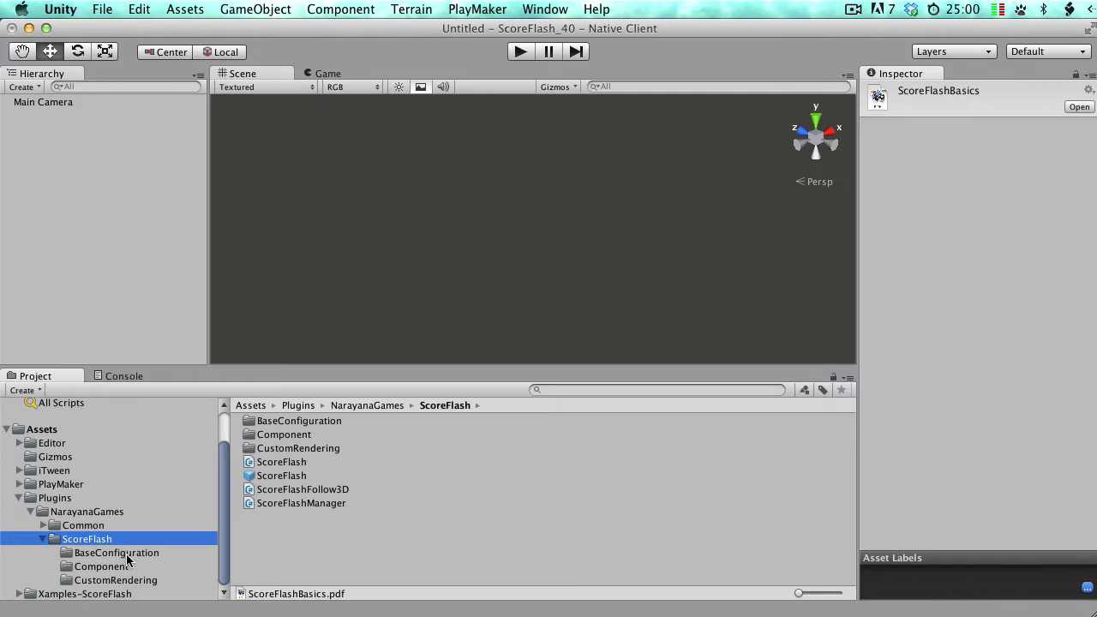
click(107, 569)
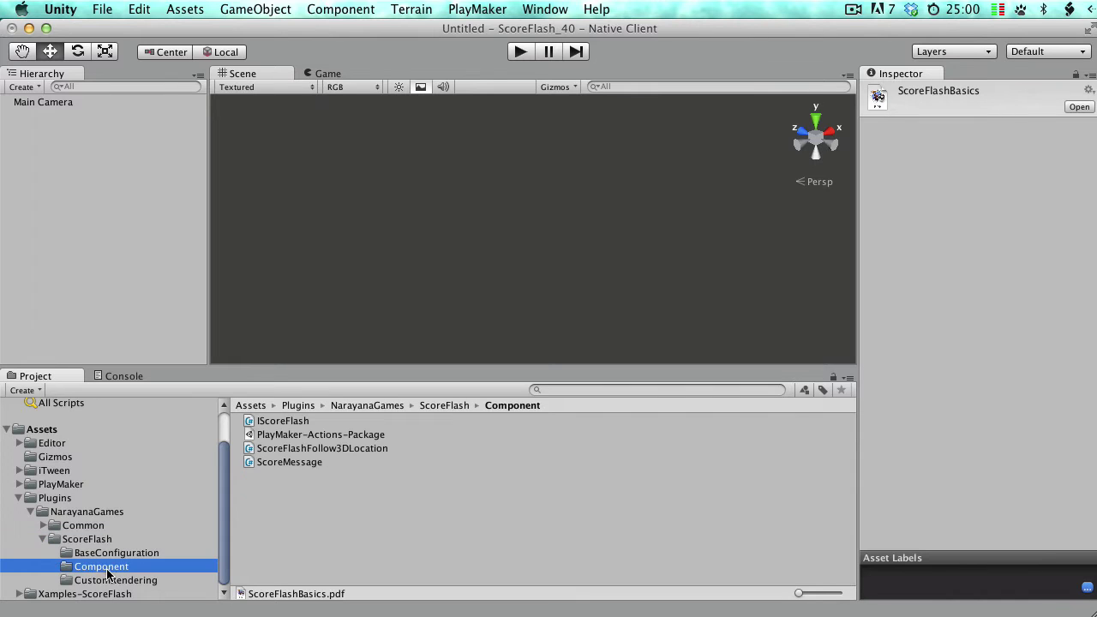
click(310, 437)
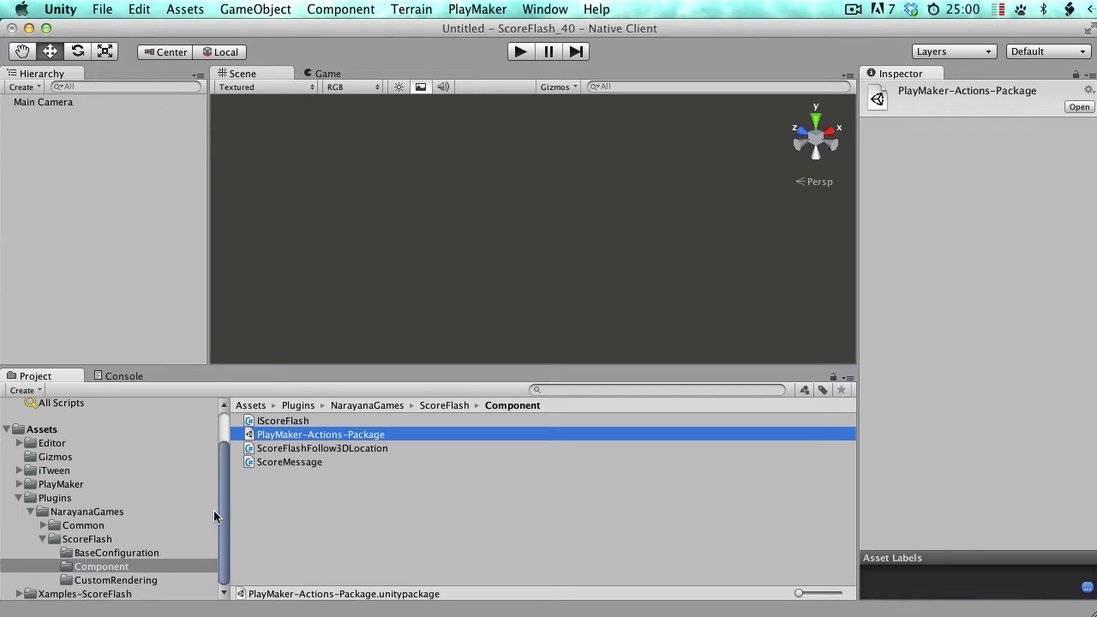
Open PlayMaker-Actions-Package, review its ScoreFlashPush action scripts in the import list, and import it.
double_click(295, 439)
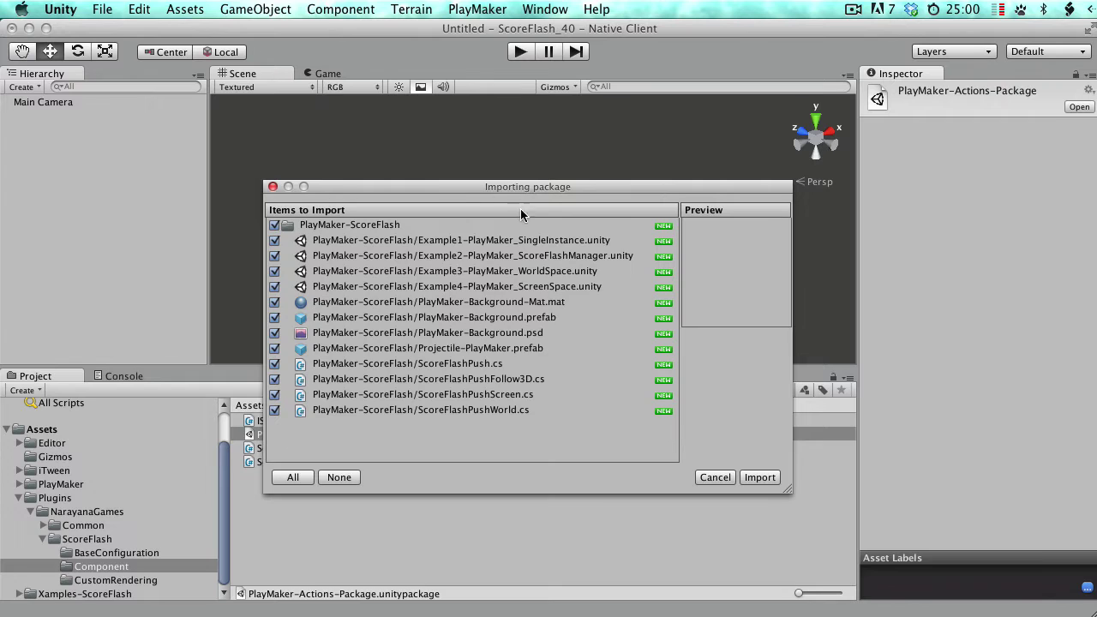
drag(463, 188, 634, 173)
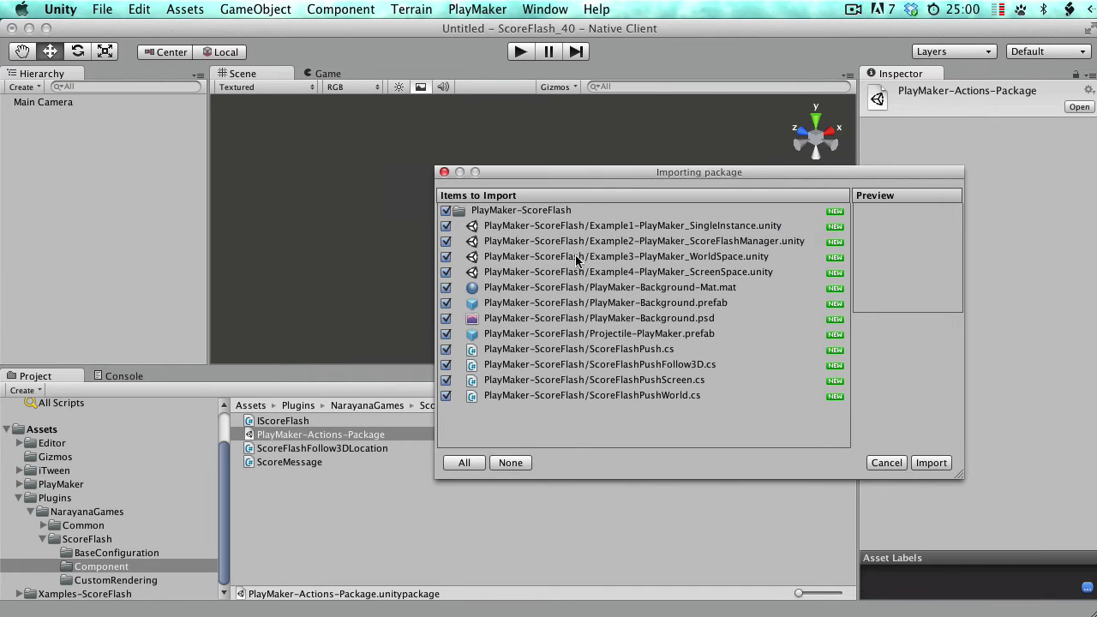
click(547, 351)
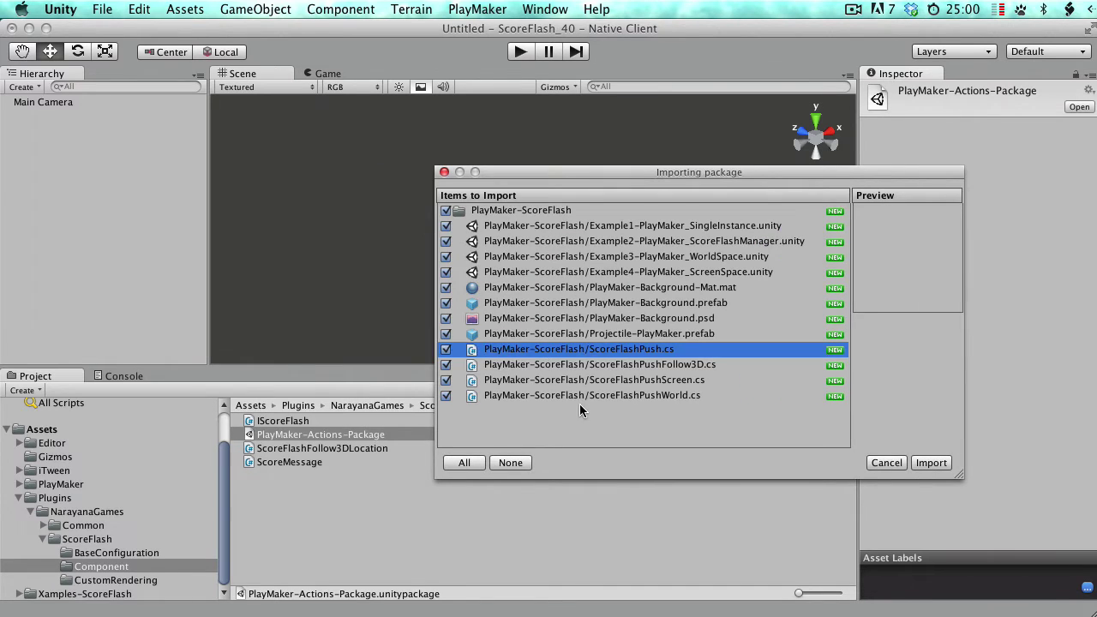
key(Down)
key(Down)
key(Down)
key(Up)
key(Up)
key(Up)
drag(601, 172, 579, 170)
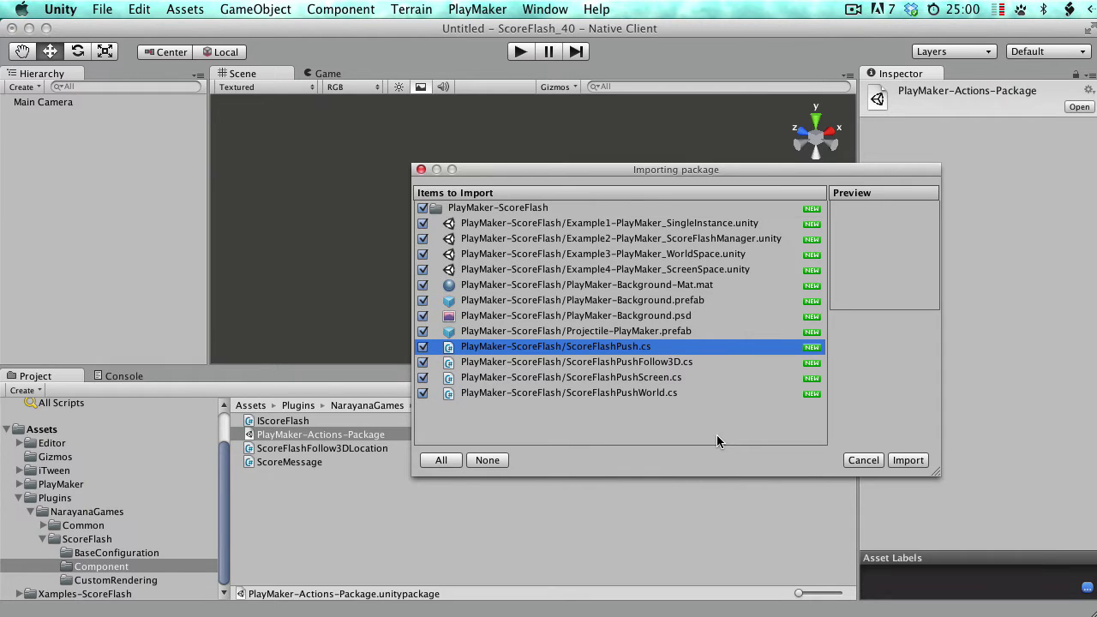
click(908, 460)
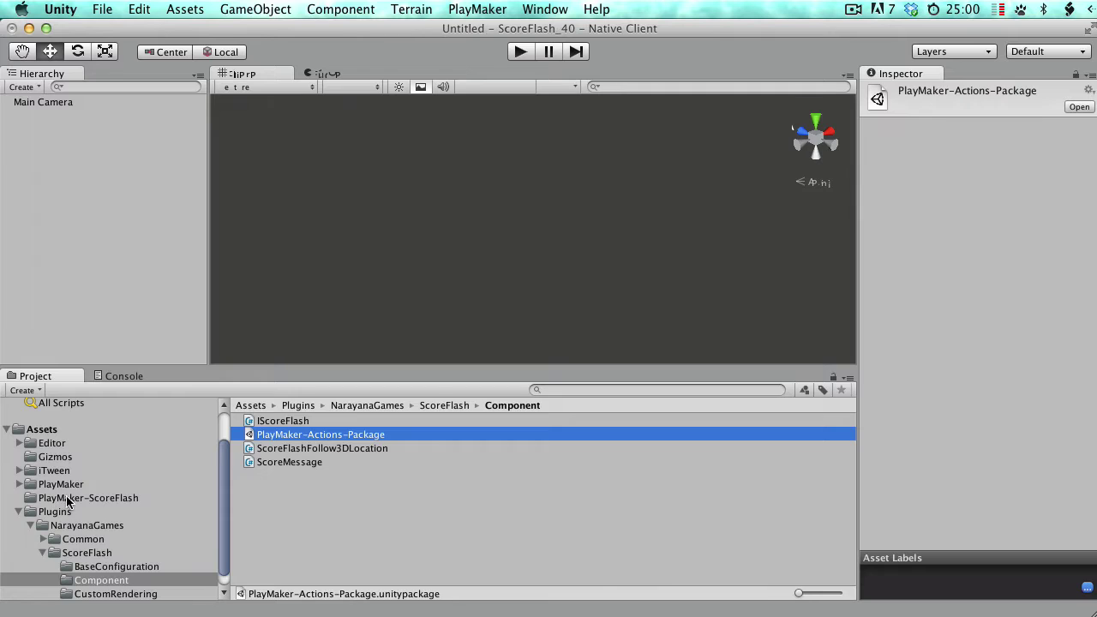
Show the PlayMaker-ScoreFlash folder and view the four ScoreFlashPush action scripts.
click(67, 498)
click(18, 512)
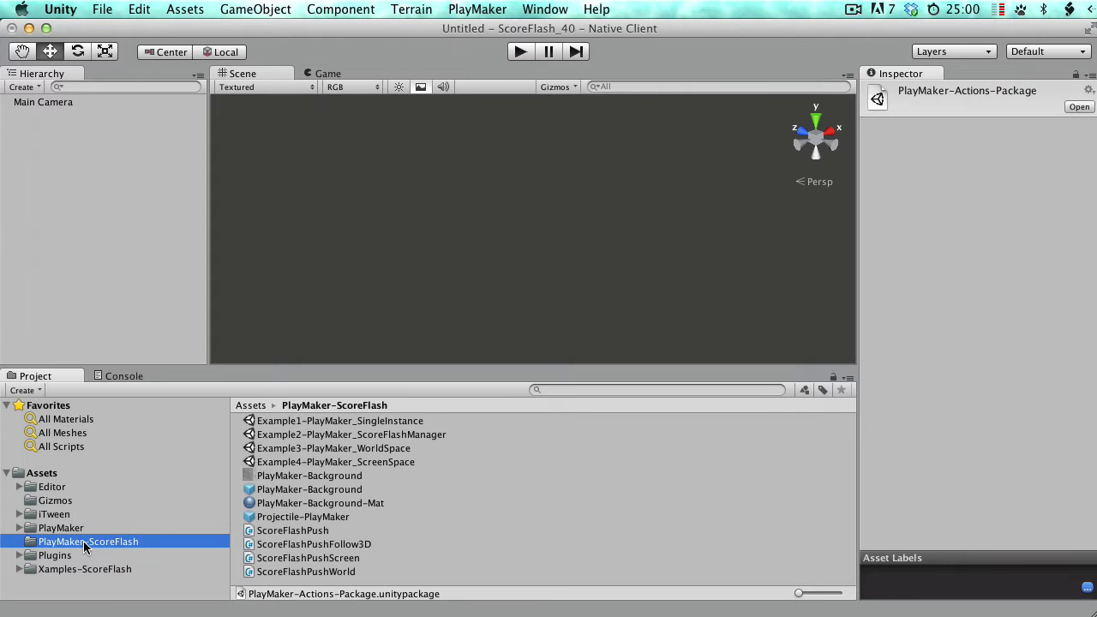
click(293, 531)
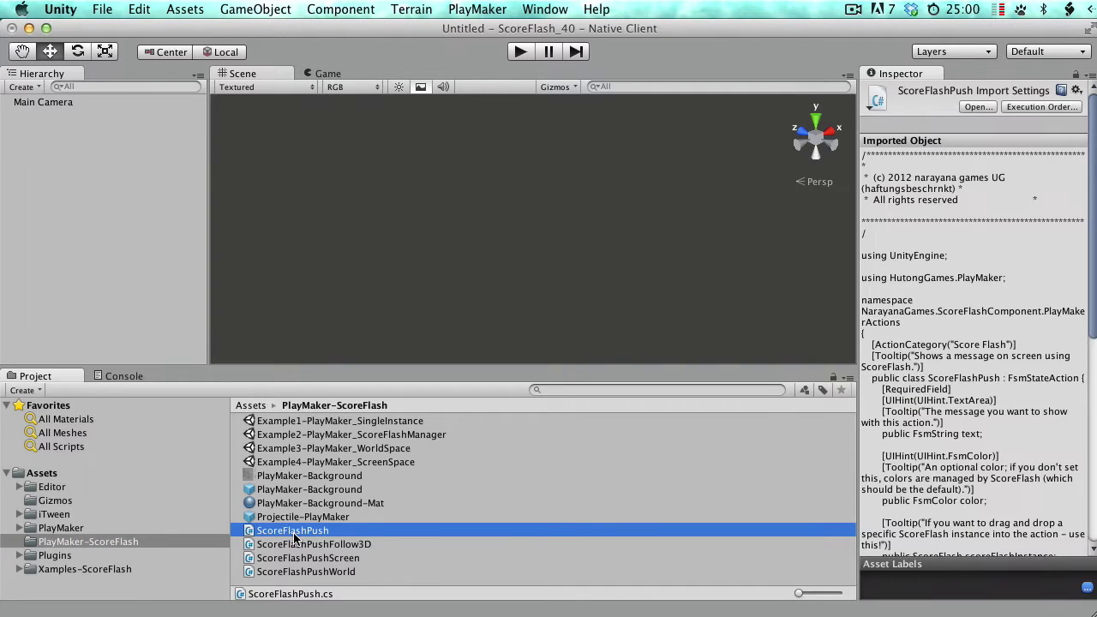
click(296, 545)
click(296, 557)
click(296, 573)
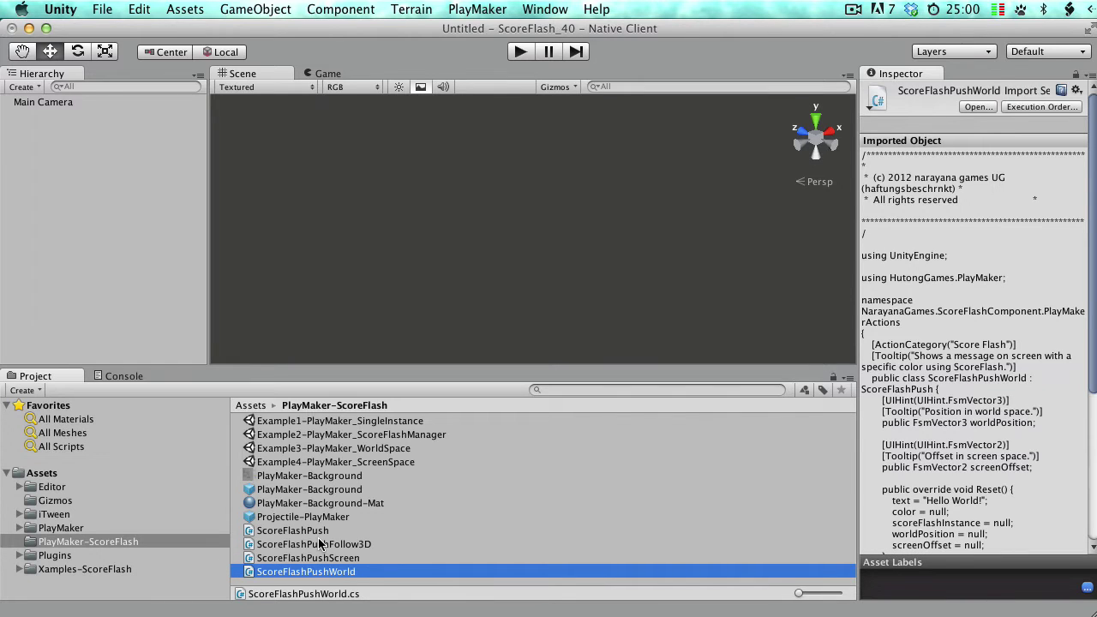
Inspect the example scenes and Projectile-PlayMaker prefab, recheck ScoreFlashPushFollow3D, then select Example1-PlayMaker_SingleInstance.
click(296, 422)
click(302, 434)
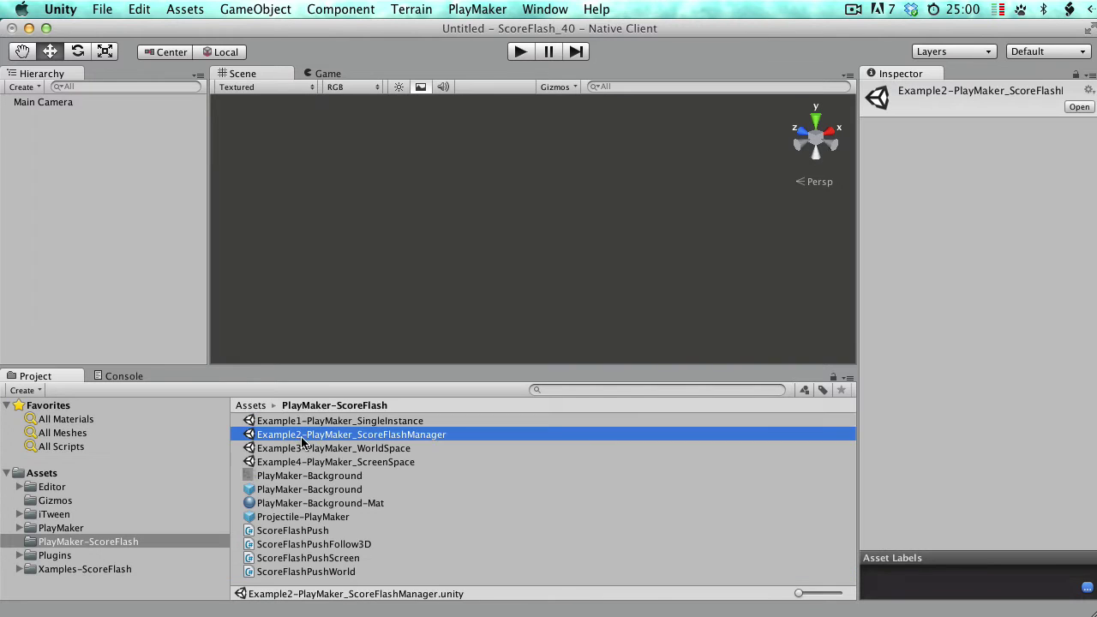
click(309, 448)
click(292, 518)
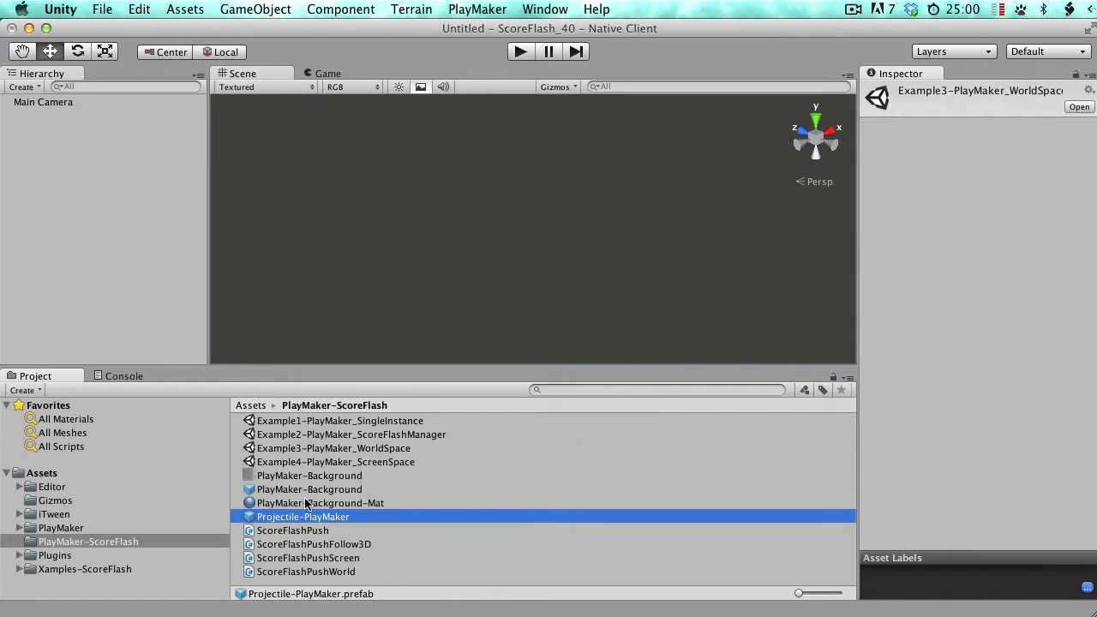
shift+click(311, 421)
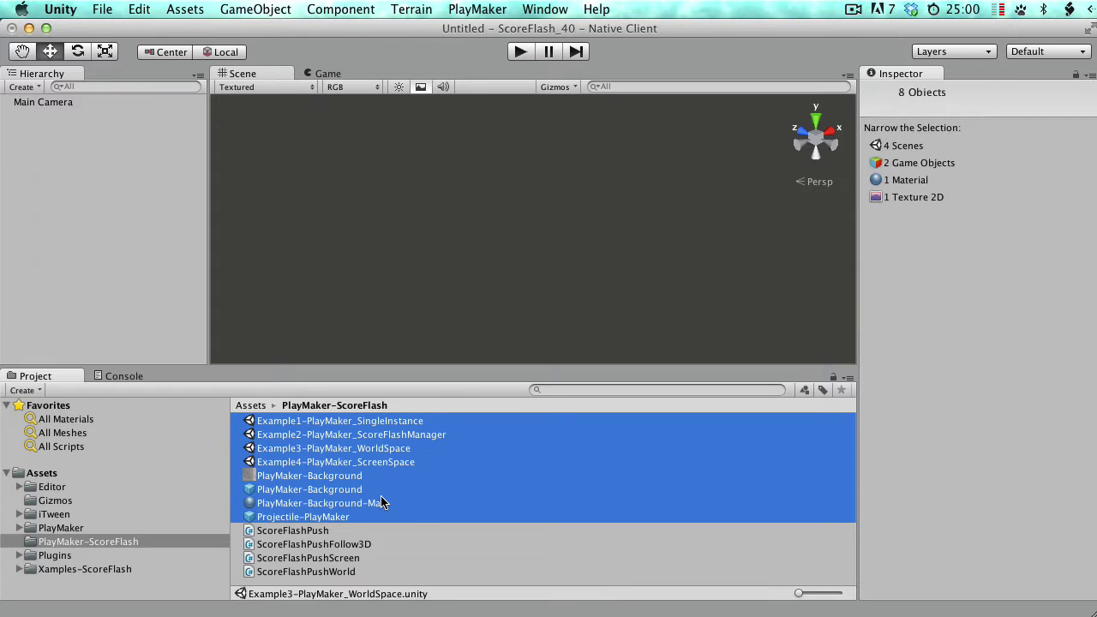
click(310, 531)
click(308, 545)
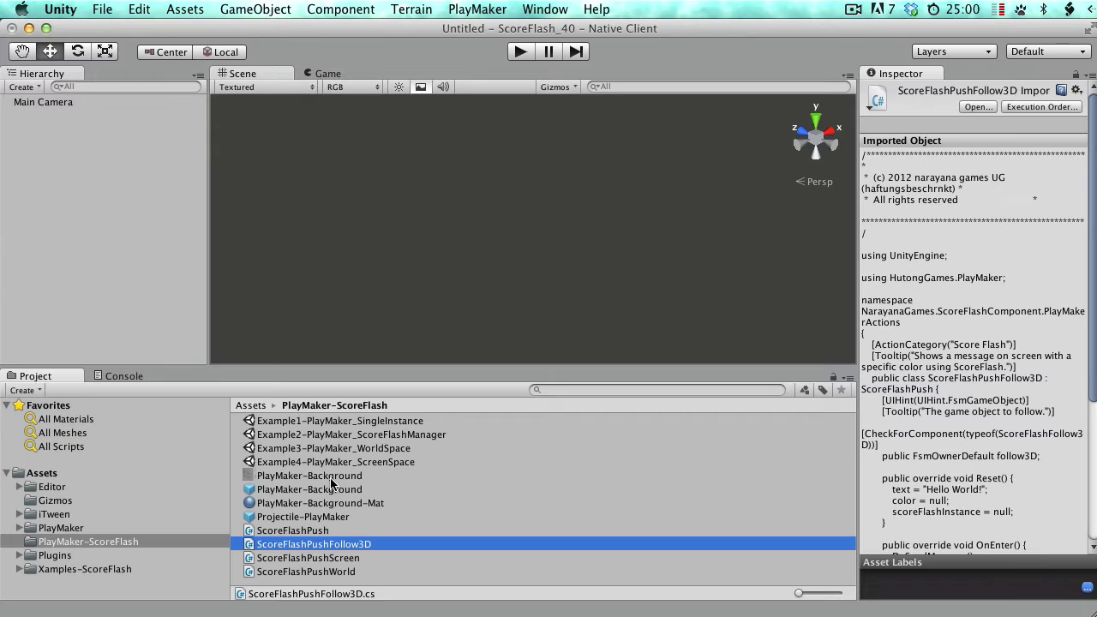
click(317, 421)
Open the PlayMaker Editor, dismiss the Welcome window, and move the editor lower.
click(470, 9)
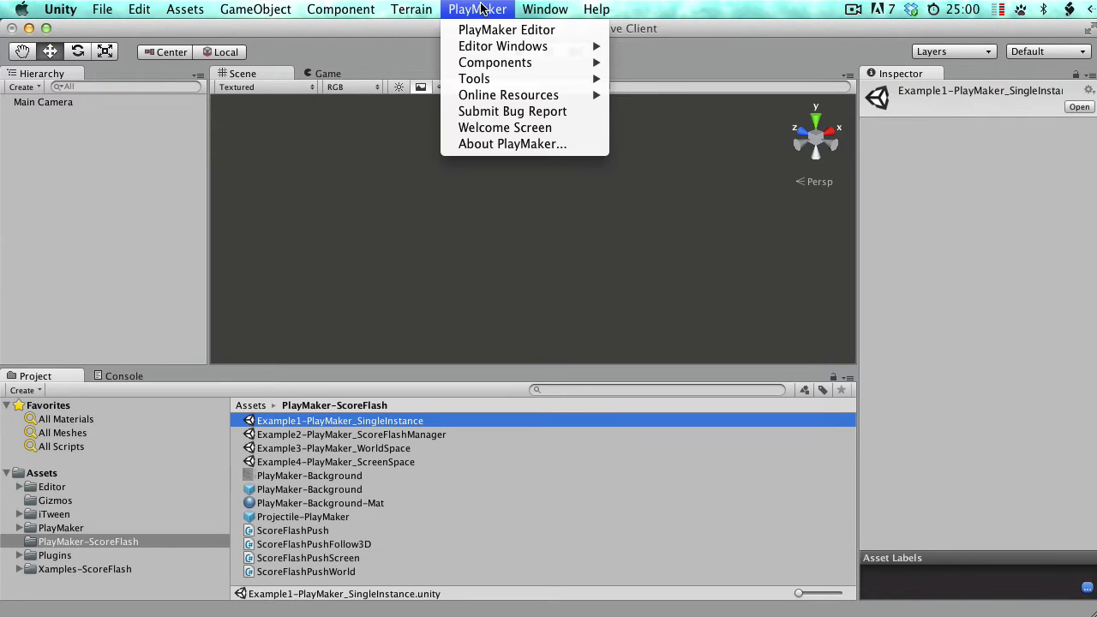
mouse_move(493, 48)
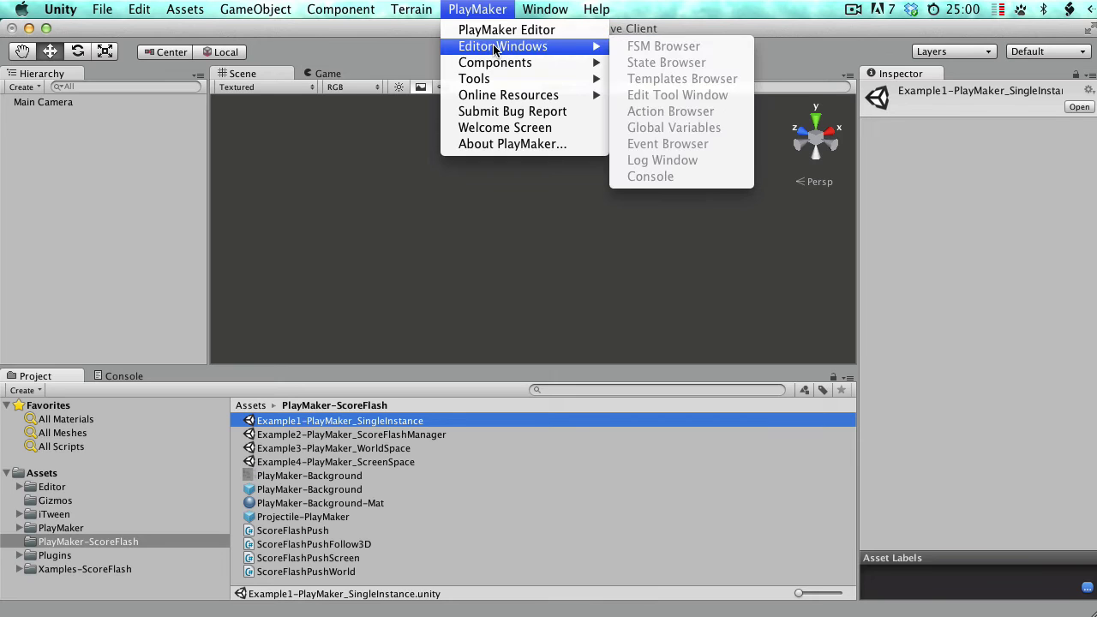
click(495, 31)
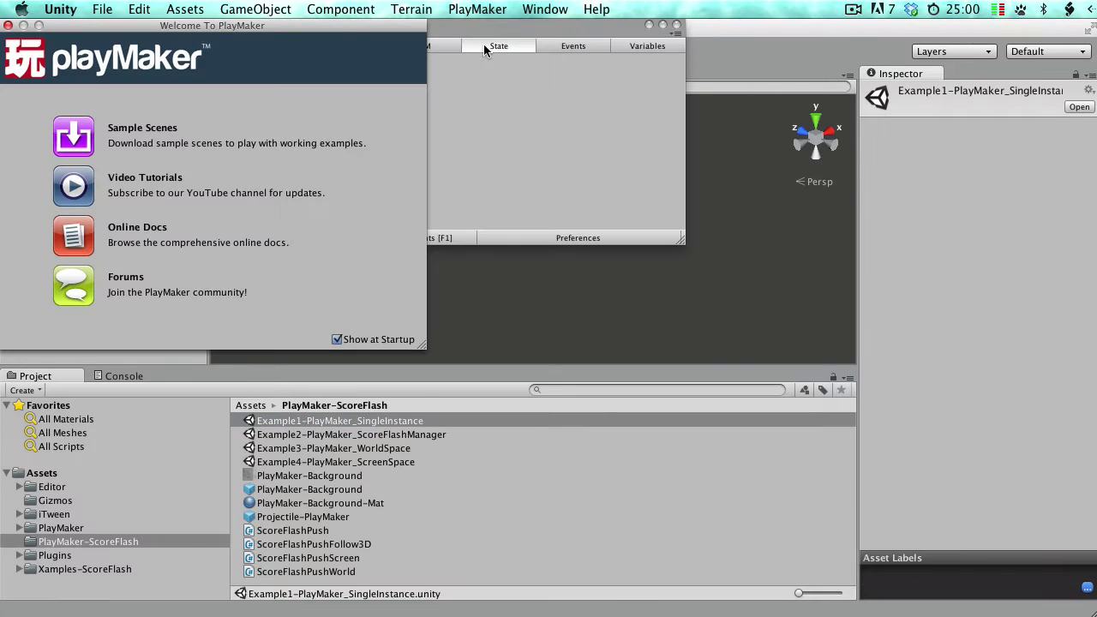
click(8, 25)
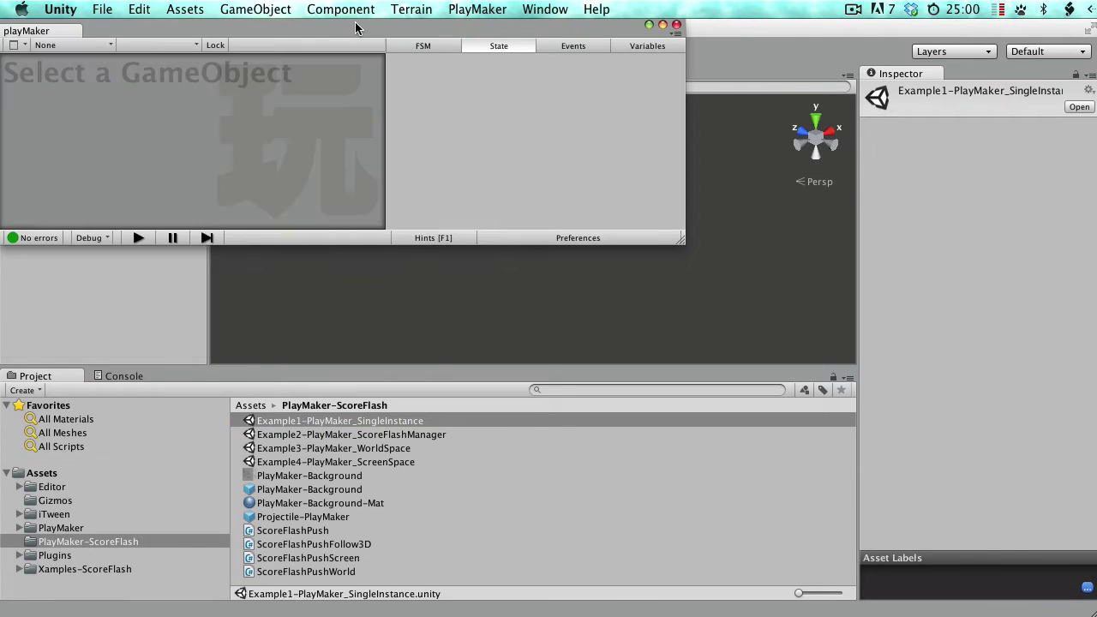
drag(359, 32, 403, 241)
Open the PlayMaker Action Browser and drag it over to the PlayMaker editor.
click(491, 11)
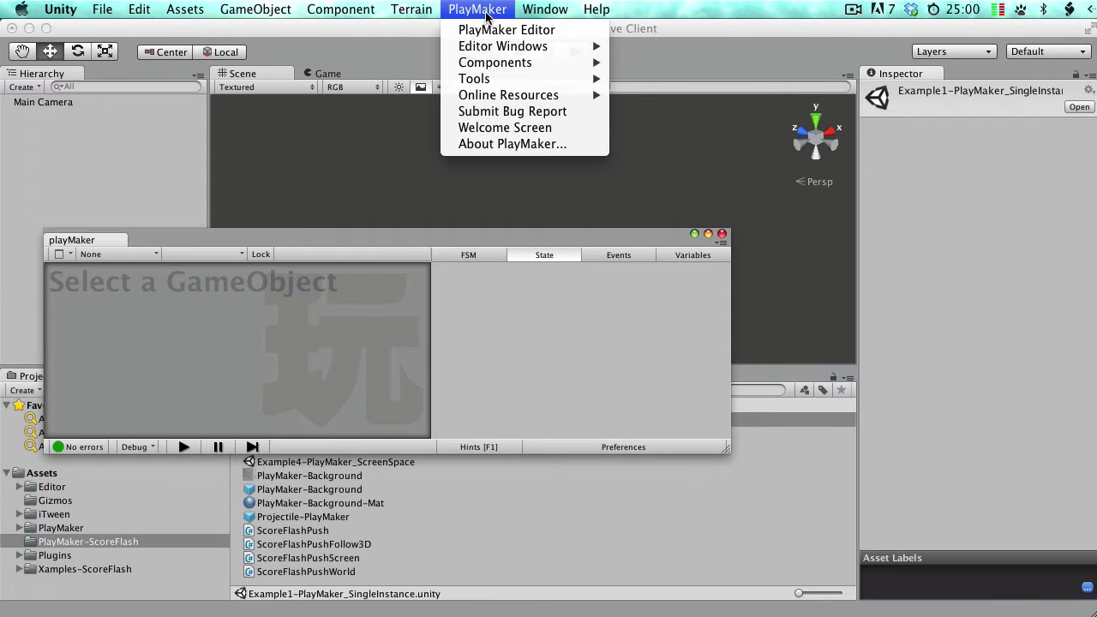
mouse_move(505, 48)
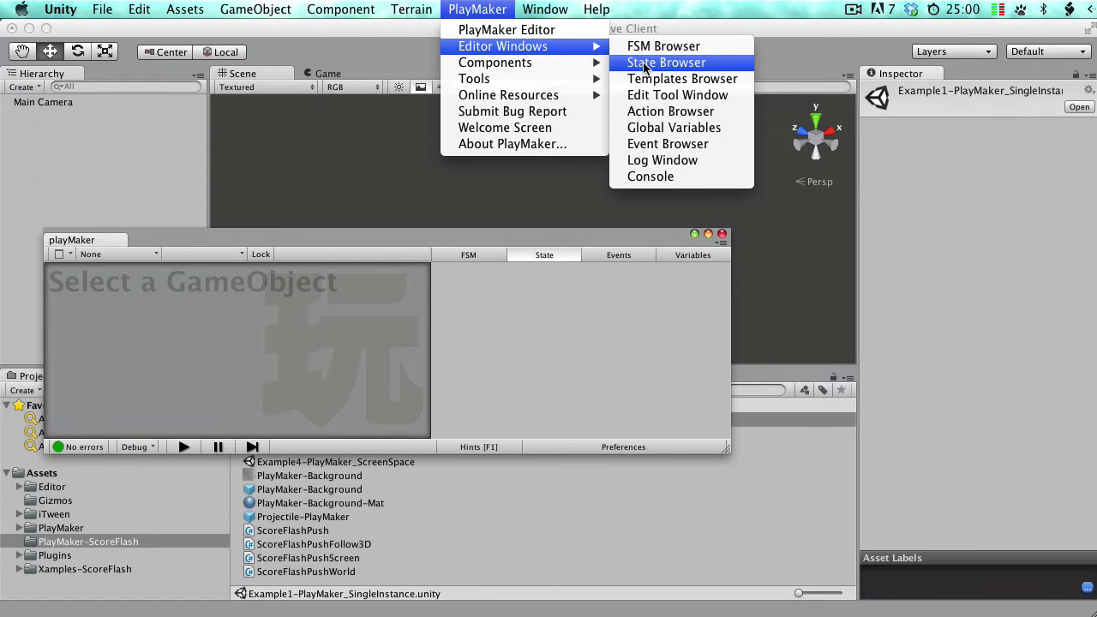
click(673, 112)
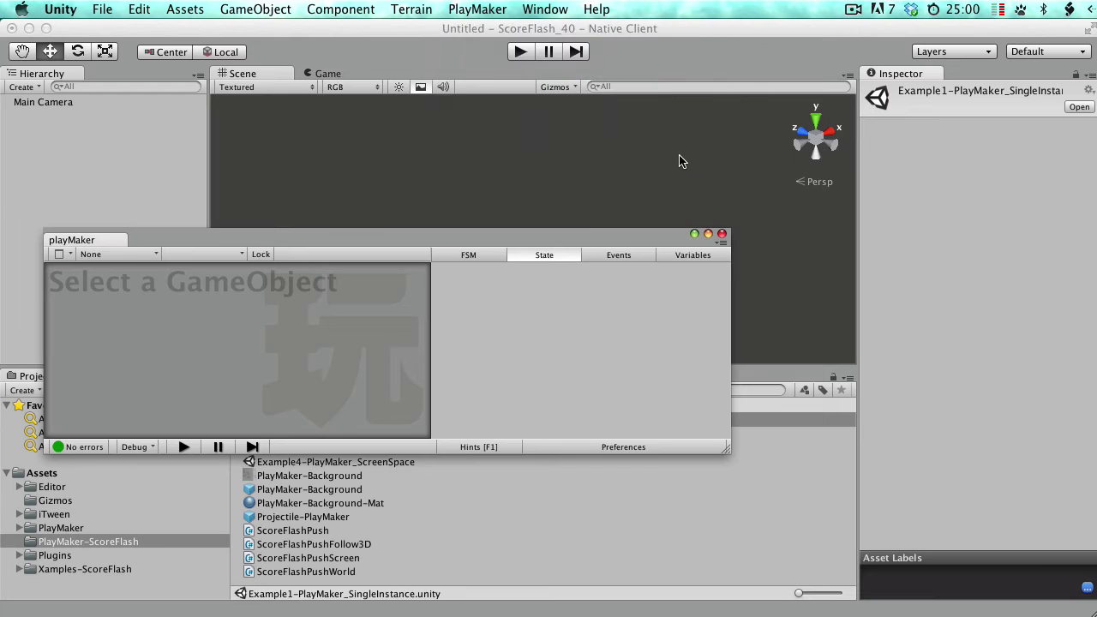
drag(161, 31, 748, 313)
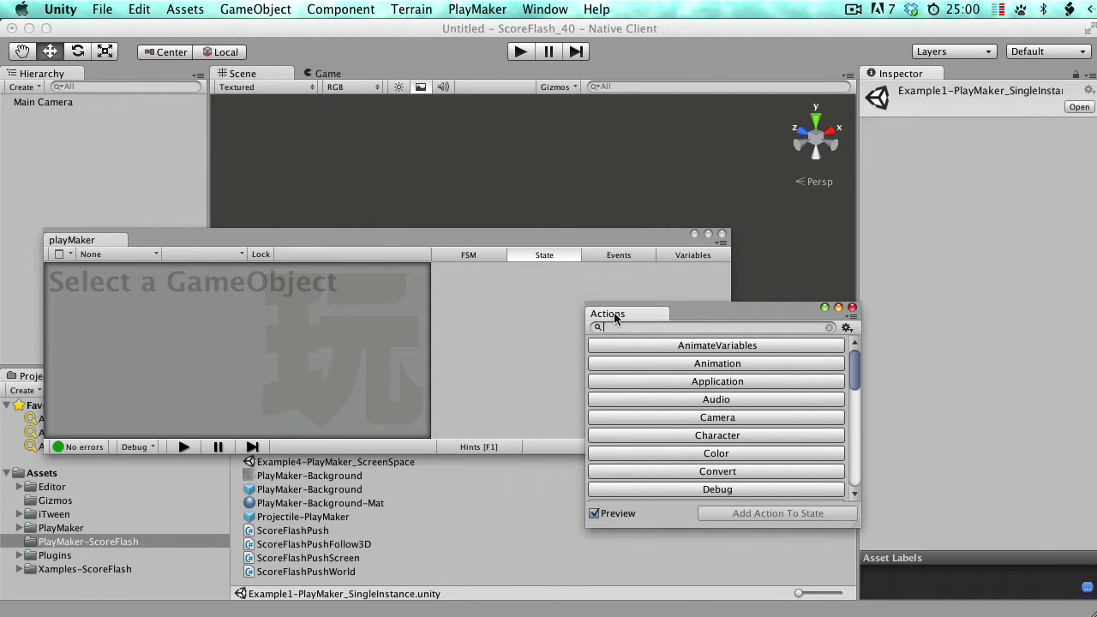
drag(258, 256, 205, 244)
Dock the Actions browser beside the PlayMaker editor and enlarge the window to show all categories.
click(205, 244)
drag(373, 242, 371, 120)
drag(163, 125, 666, 189)
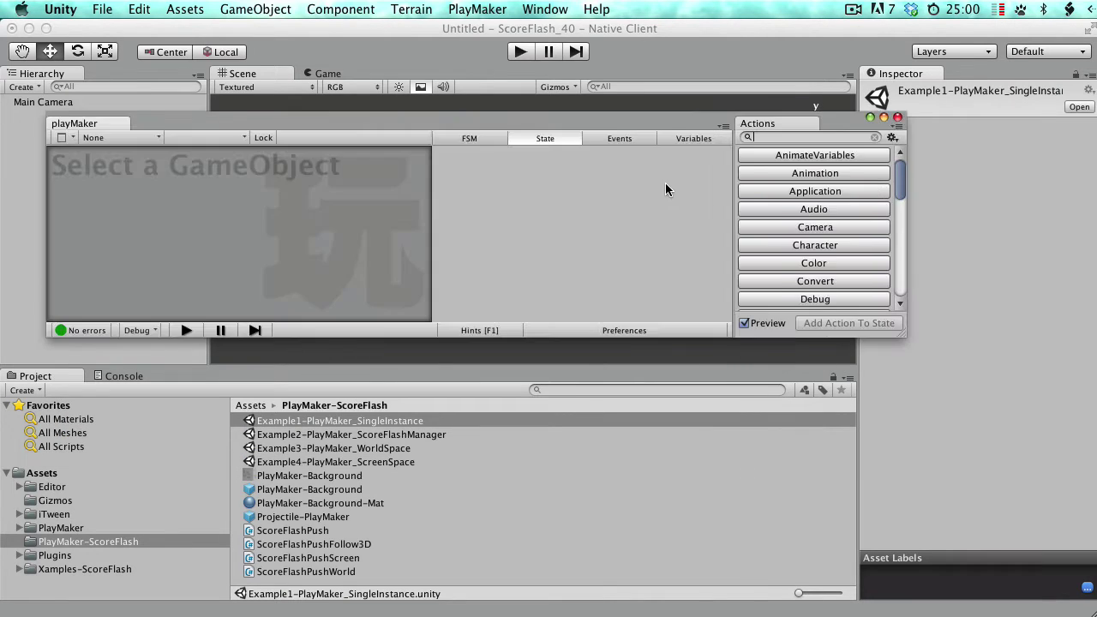
drag(520, 109, 477, 27)
drag(858, 246, 978, 512)
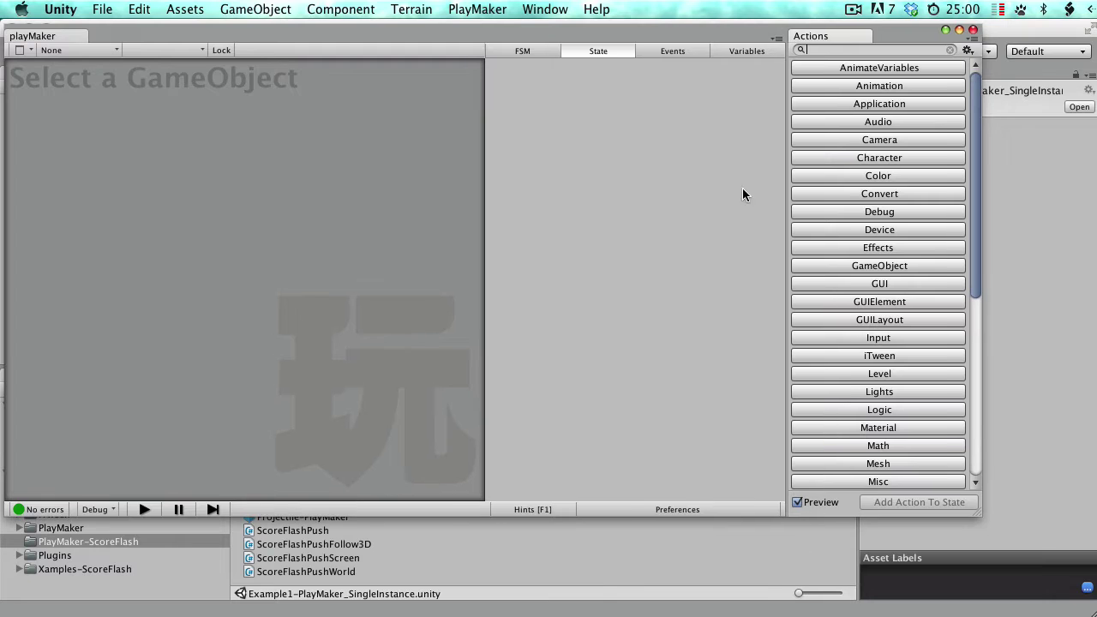
drag(528, 37, 593, 56)
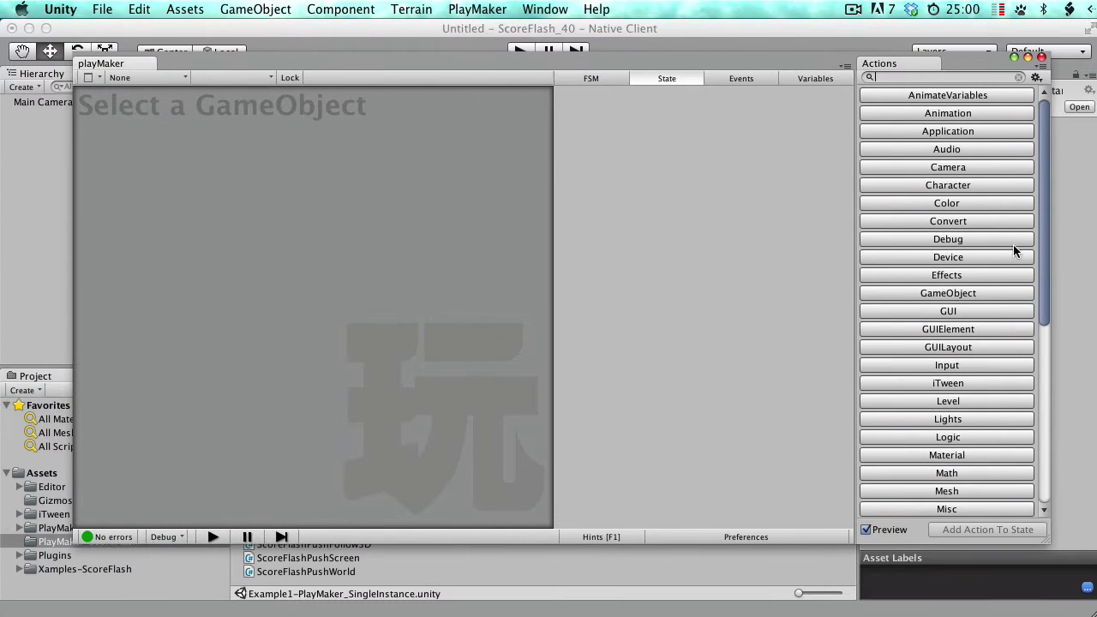
drag(1045, 235, 1036, 363)
Expand Score Flash and preview Push, Push Follow 3D, Push Screen and Push World actions.
click(957, 369)
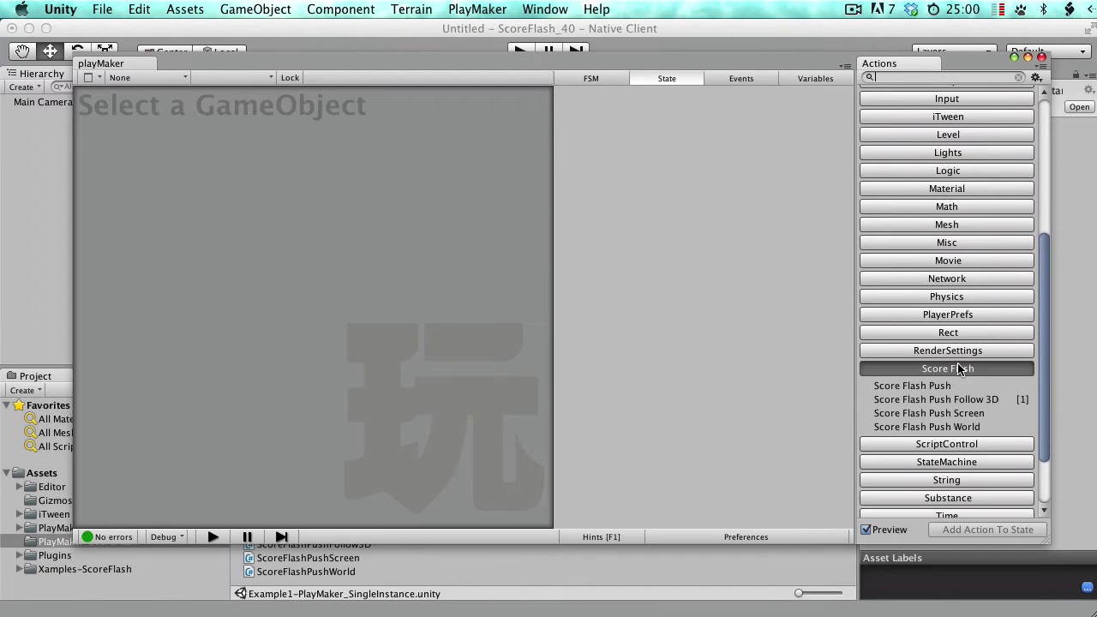
click(909, 390)
drag(1044, 271, 1041, 315)
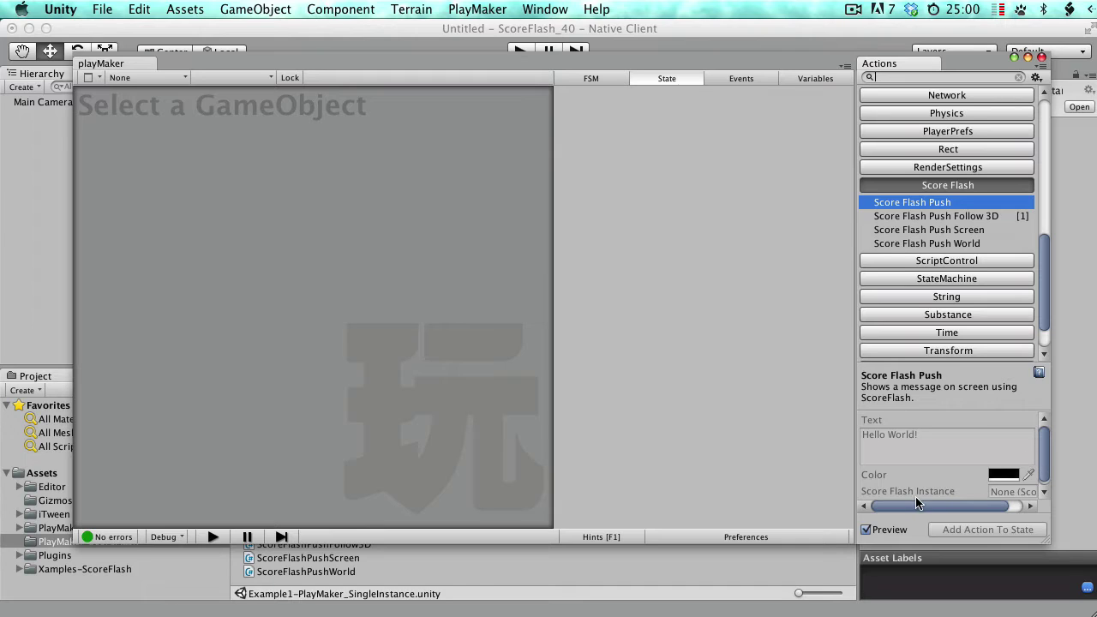
click(919, 218)
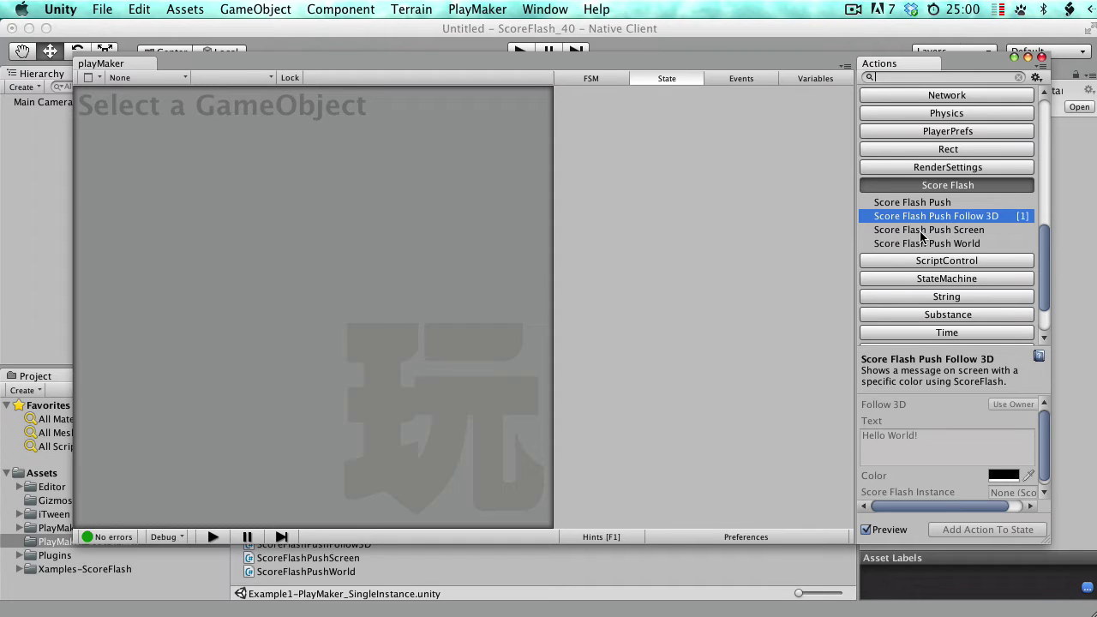
click(921, 231)
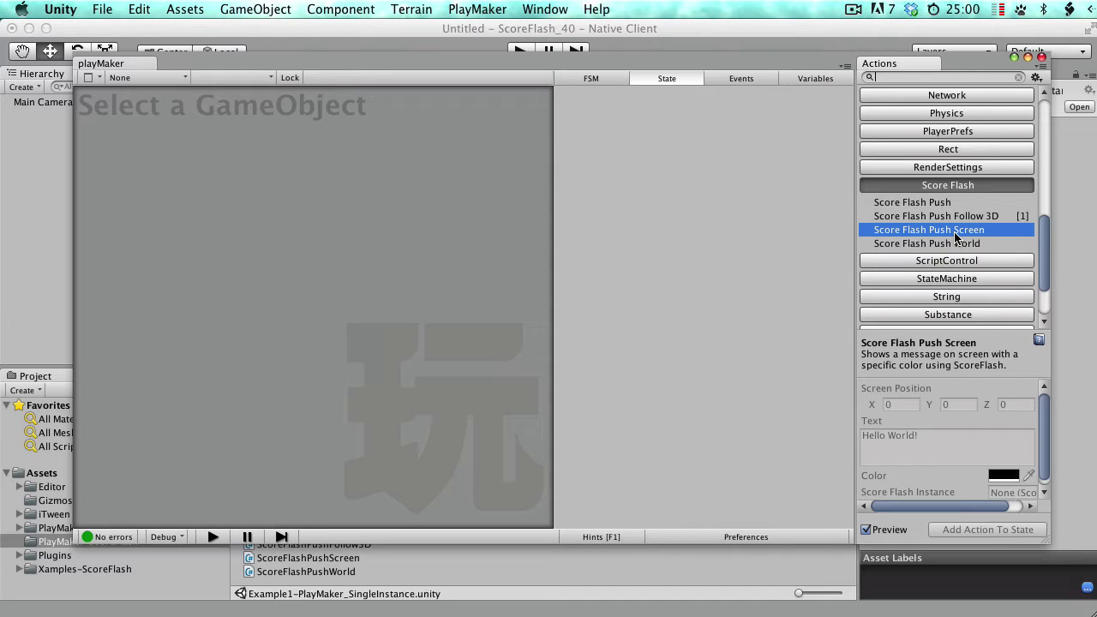
click(921, 247)
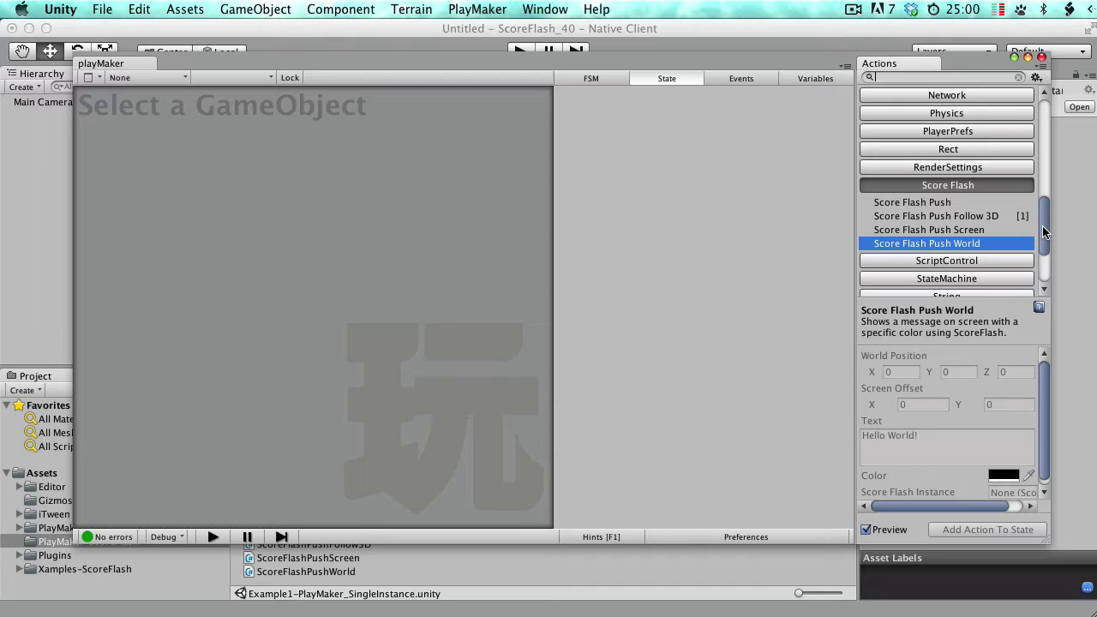
click(961, 217)
click(956, 244)
click(958, 217)
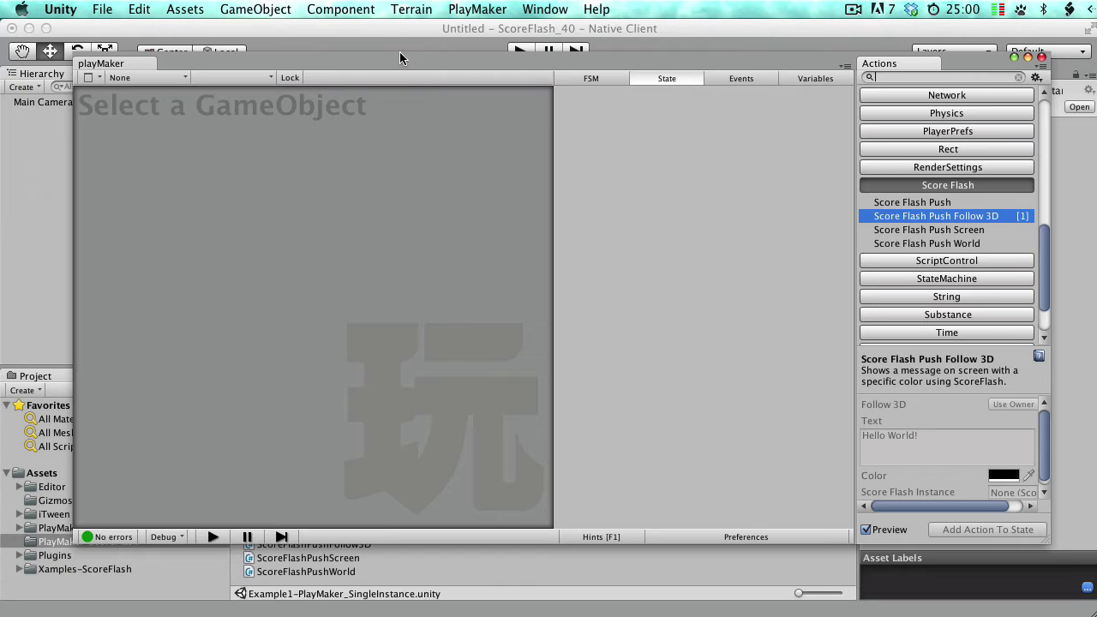
Move the PlayMaker window out of view and select the Example1 through Example4 scenes.
drag(396, 64, 480, 613)
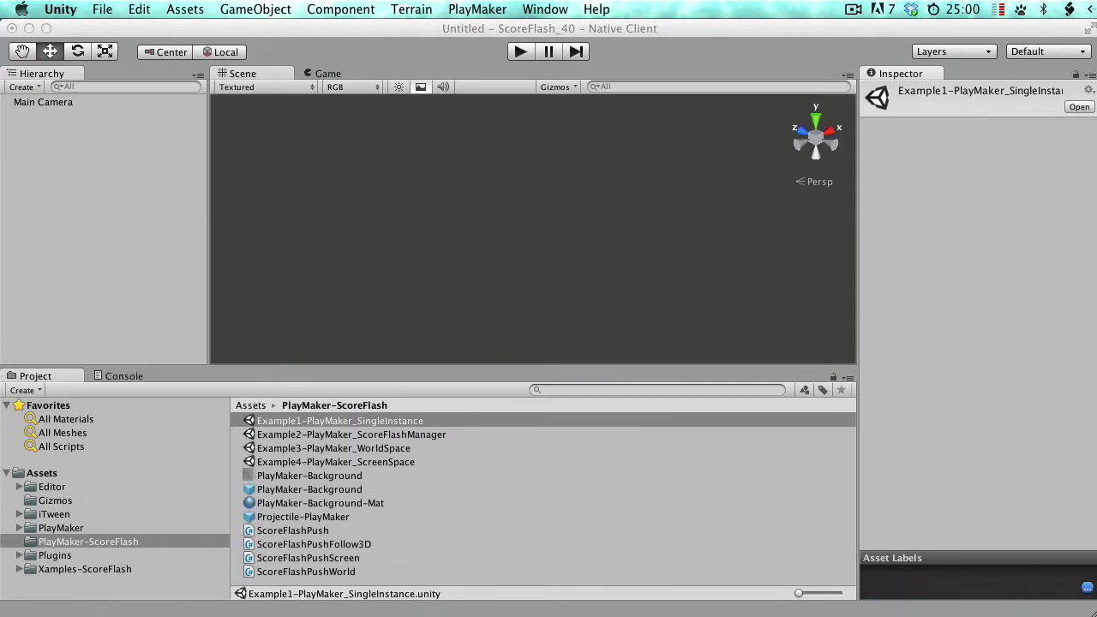
click(358, 422)
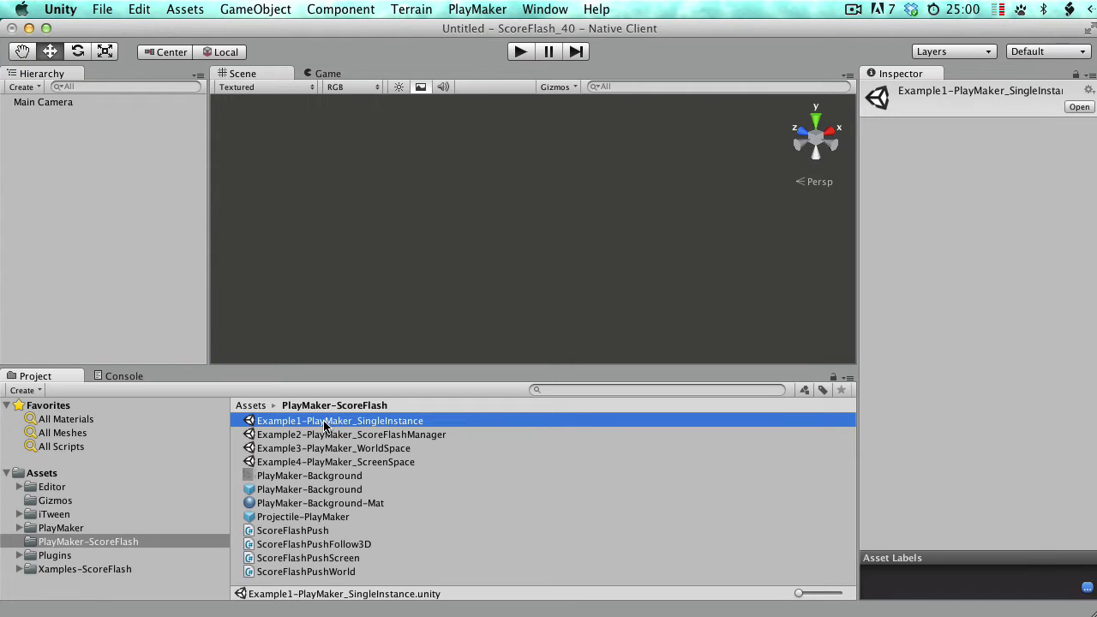
click(375, 436)
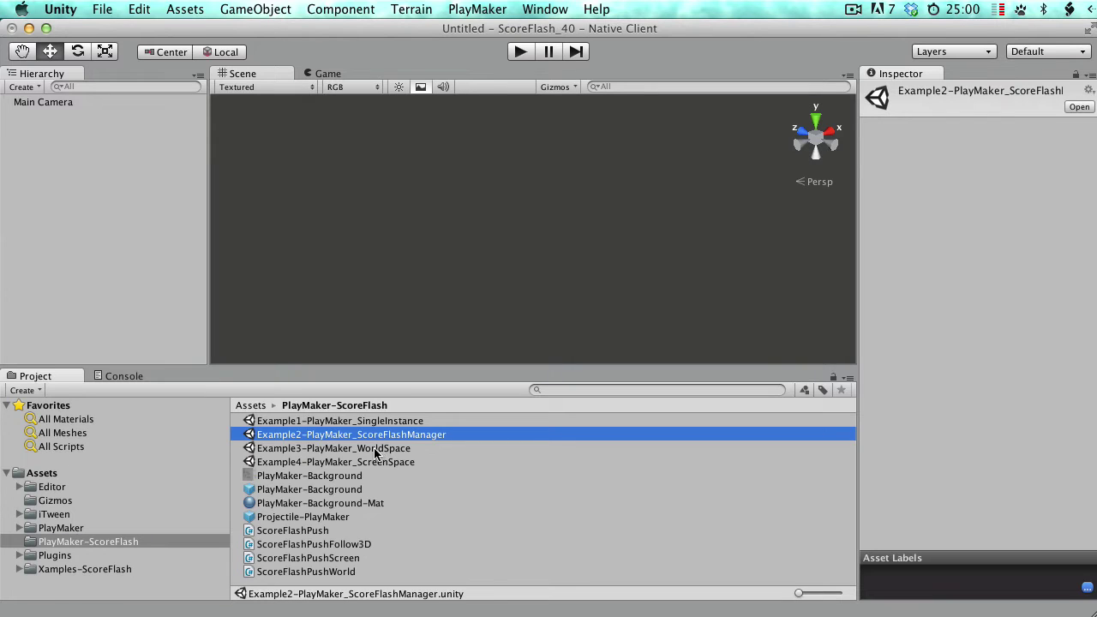
click(377, 449)
click(371, 462)
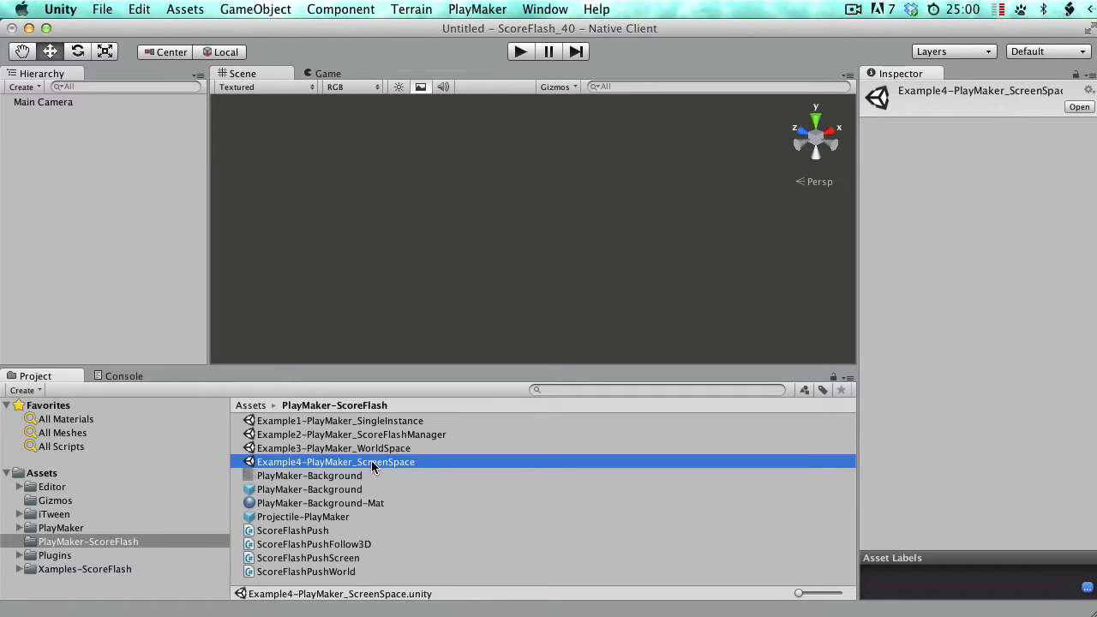
Open Example1-PlayMaker_SingleInstance without saving, show the Game view, and select PlayMaker-Background.
double_click(358, 423)
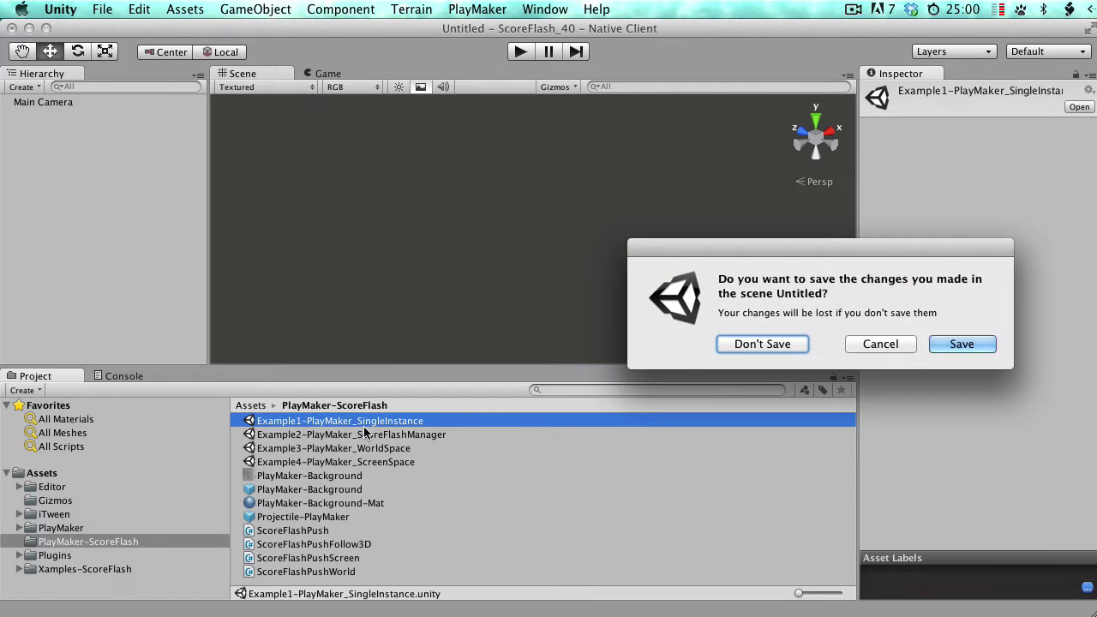
click(725, 347)
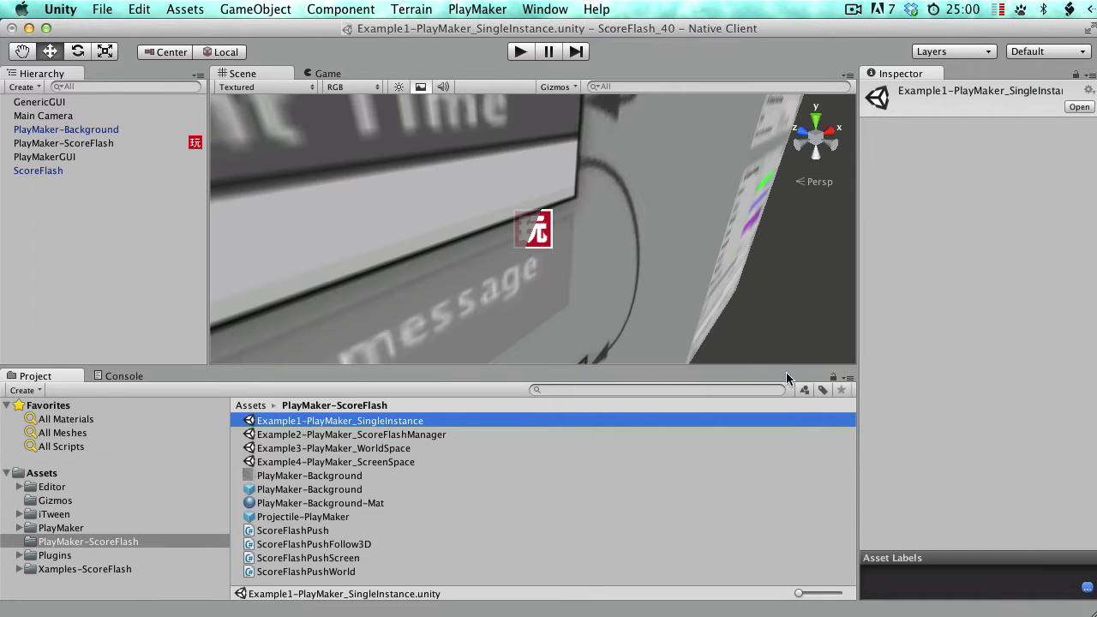
click(323, 73)
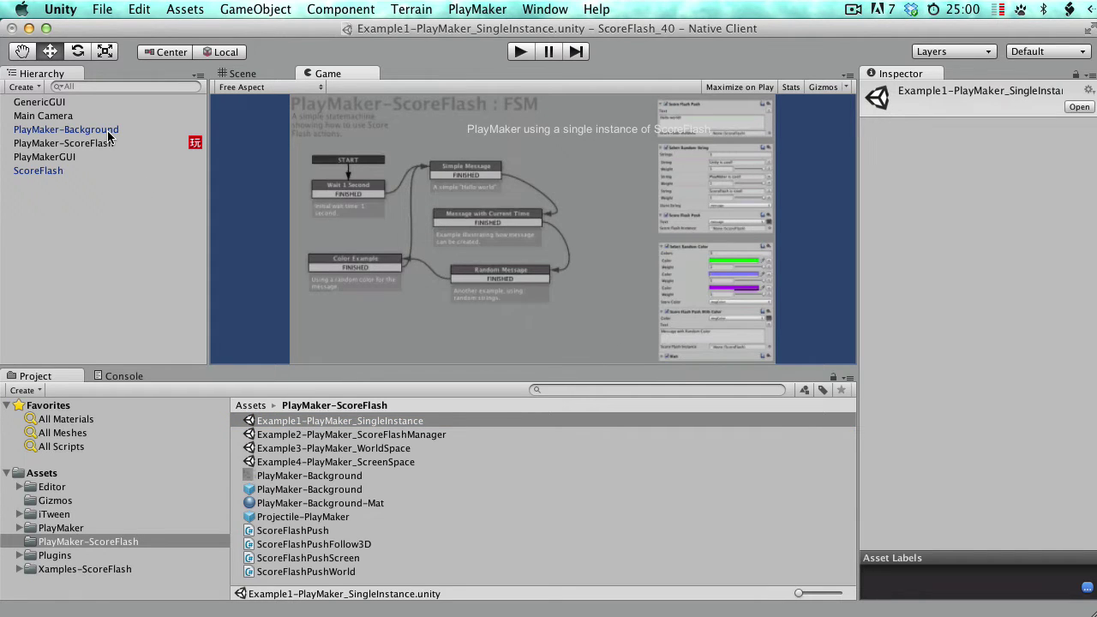
click(93, 134)
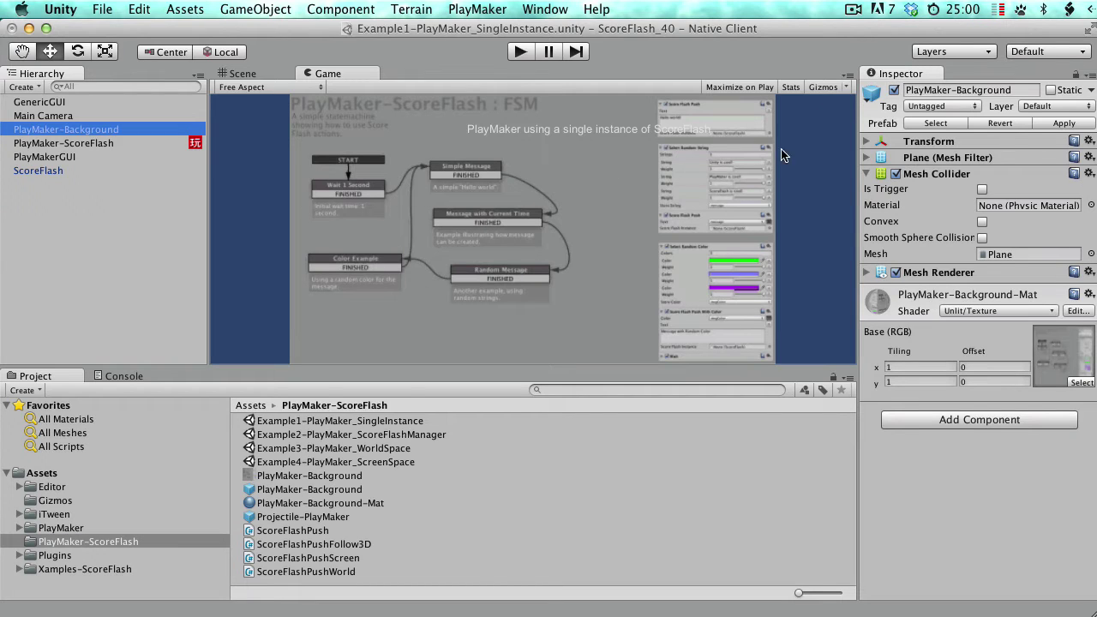
Deactivate PlayMaker-Background and dock the PlayMaker editor in the bottom panel beside Console.
click(894, 90)
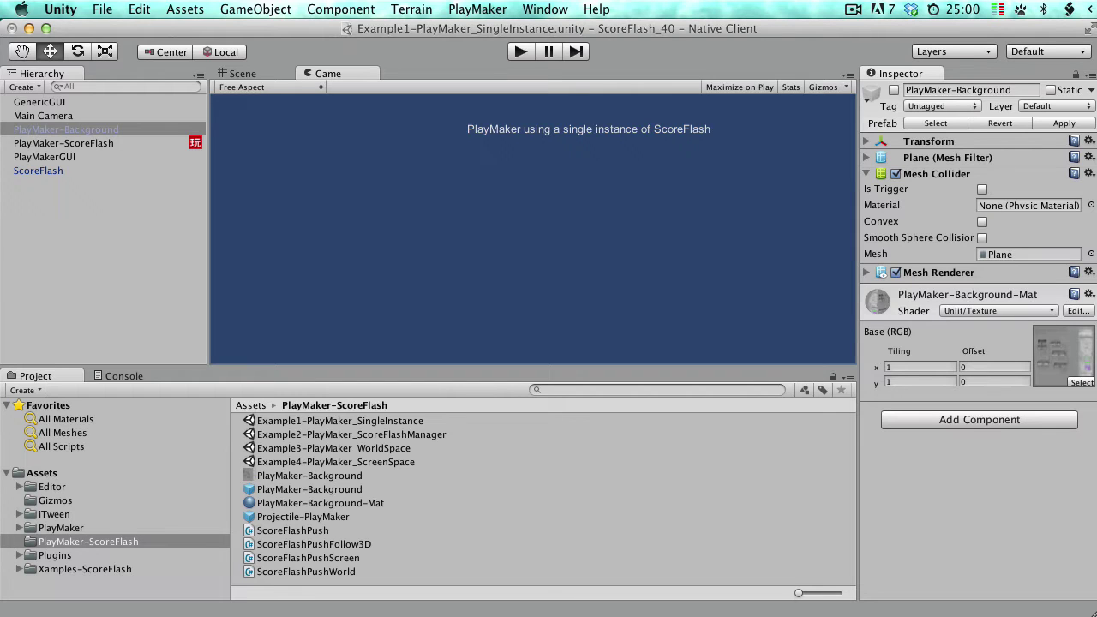
drag(163, 482, 190, 387)
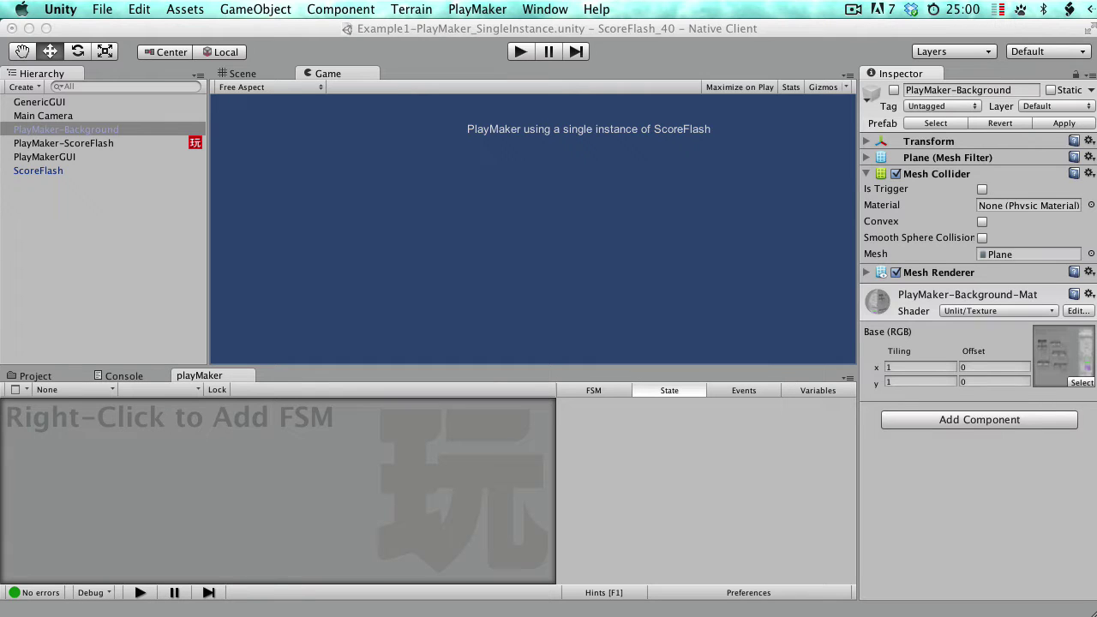